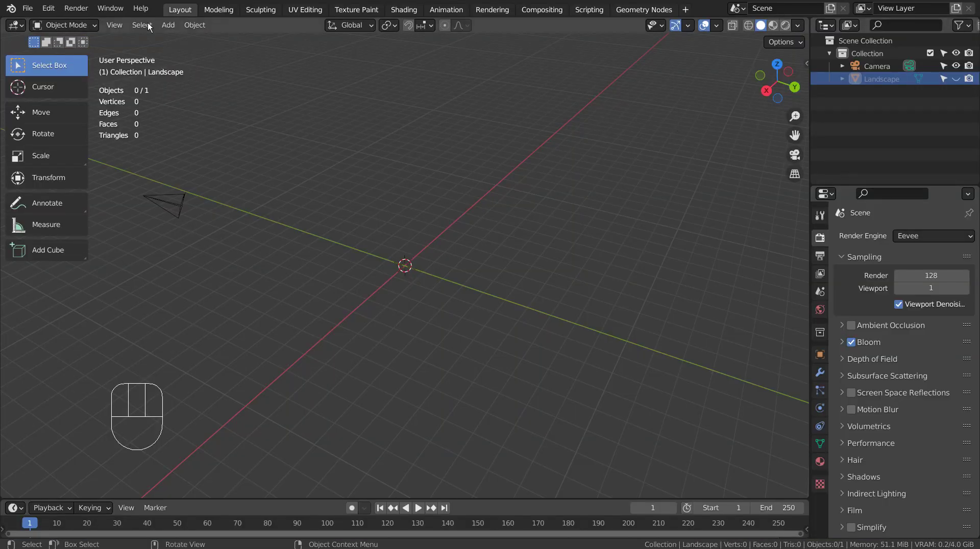
Open the Add-ons preferences and filter by 'land' to find the enabled A.N.T.Landscape add-on
left_click(56, 10)
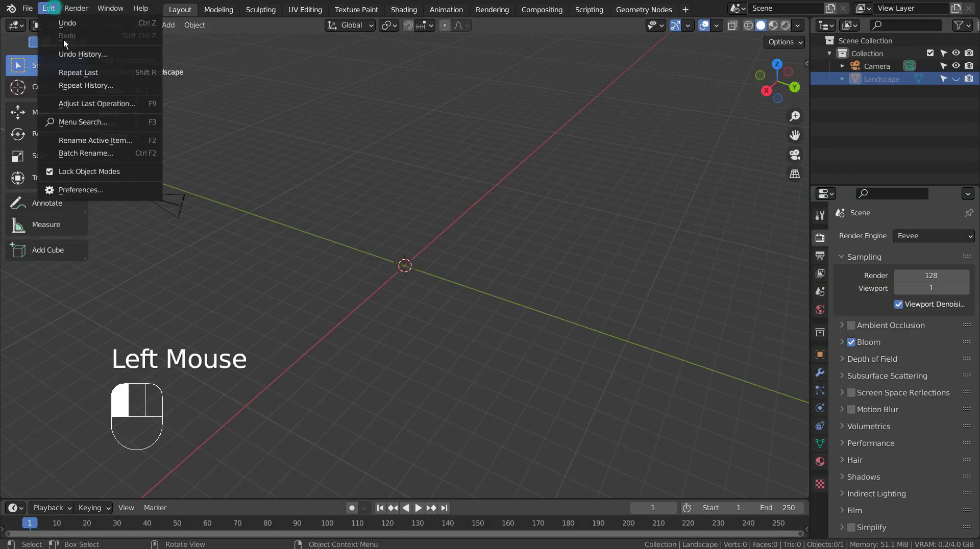
left_click(84, 193)
left_click(353, 59)
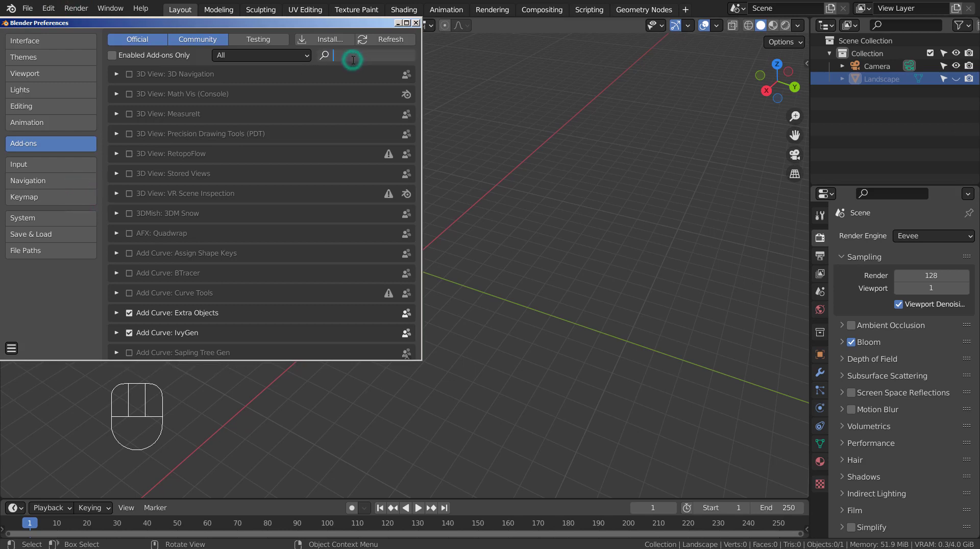
type("ant")
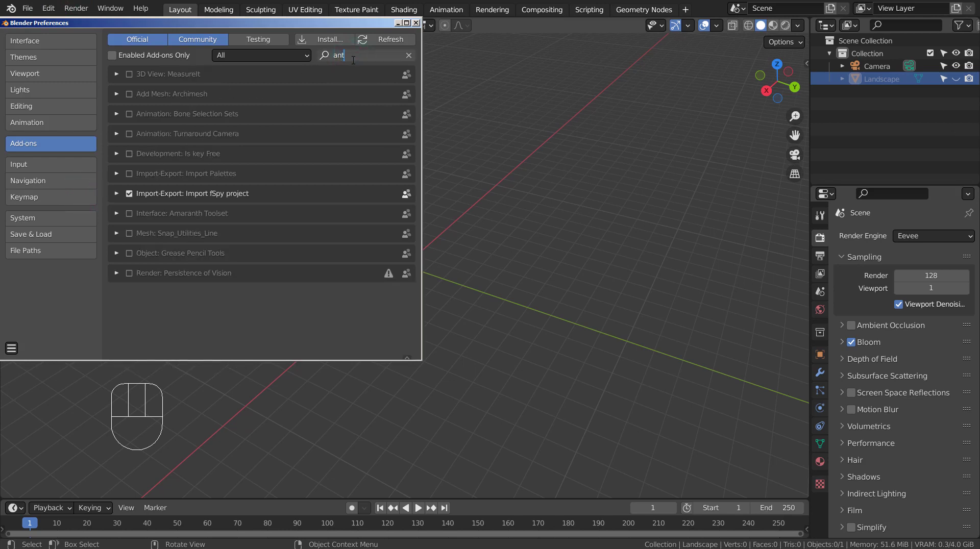
key("BackSpace")
key("BackSpace")
key("BackSpace")
type("land")
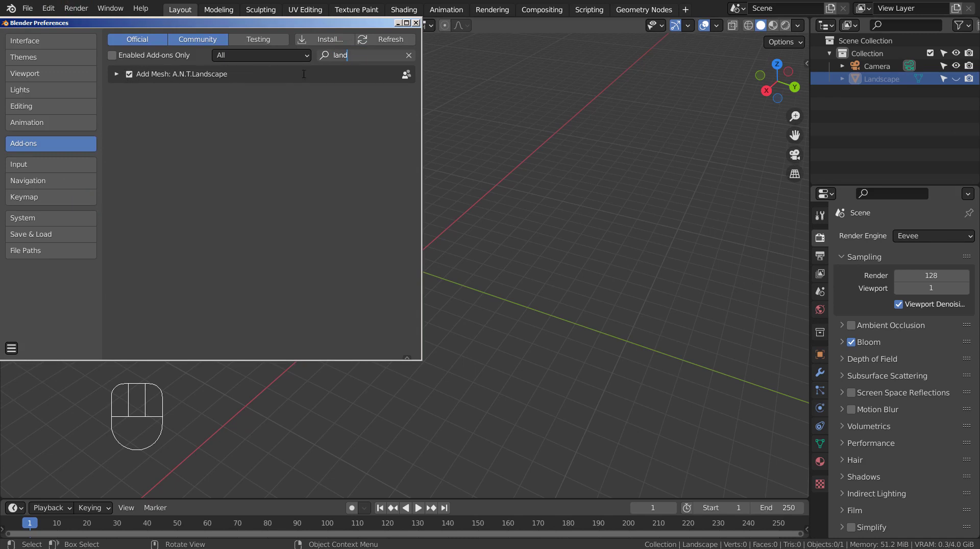
Close Preferences, add an A.N.T. Landscape mesh, and scale it up
left_click(415, 23)
key("shift+a")
mouse_move(407, 184)
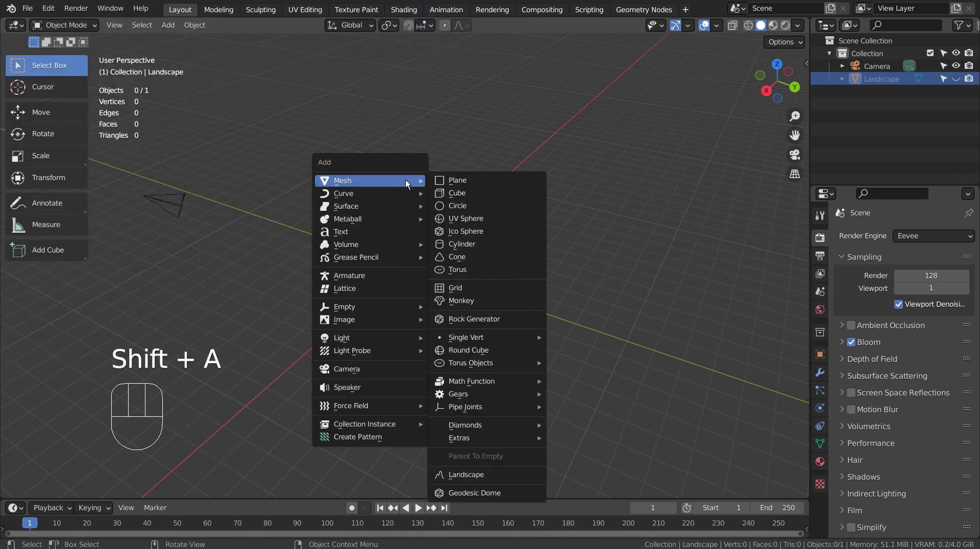
left_click(524, 475)
scroll(467, 281, "up", 1)
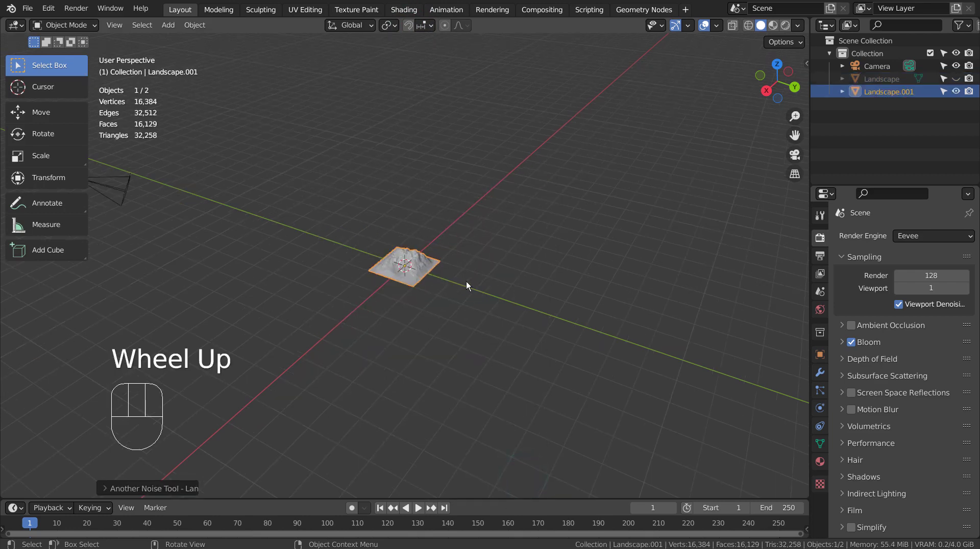
key("s")
left_click(170, 250)
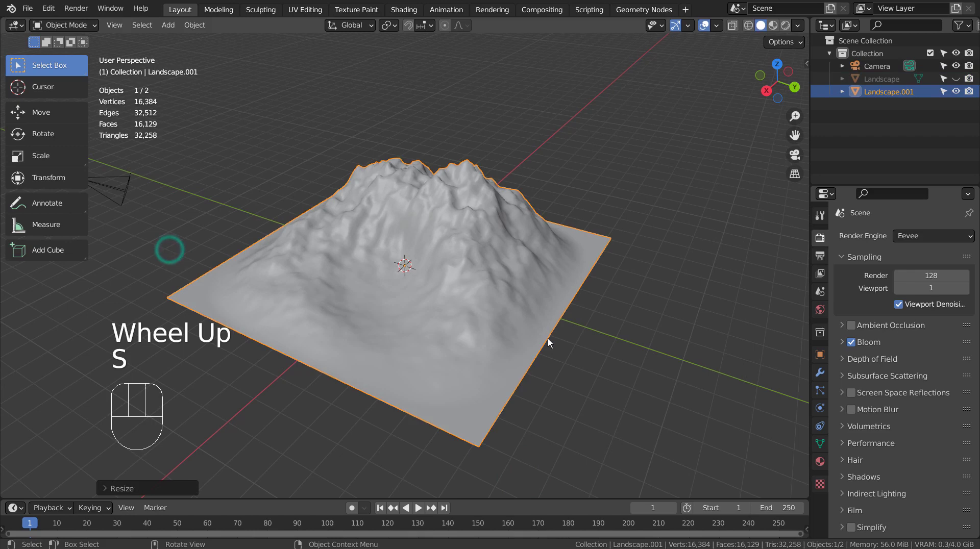
Orbit around the new landscape and dismiss its context menu without applying anything
middle_click_drag(547, 339, 476, 223)
right_click(476, 222)
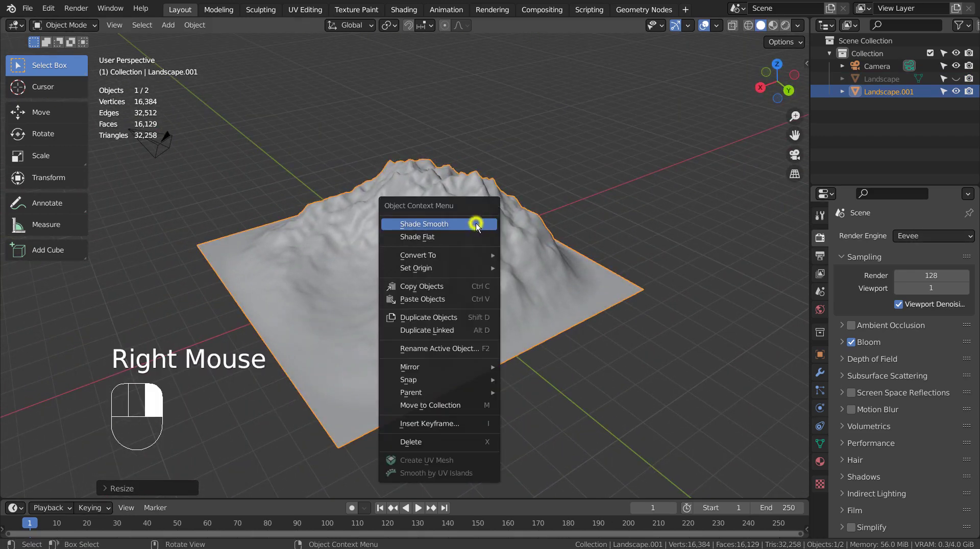
left_click(459, 178)
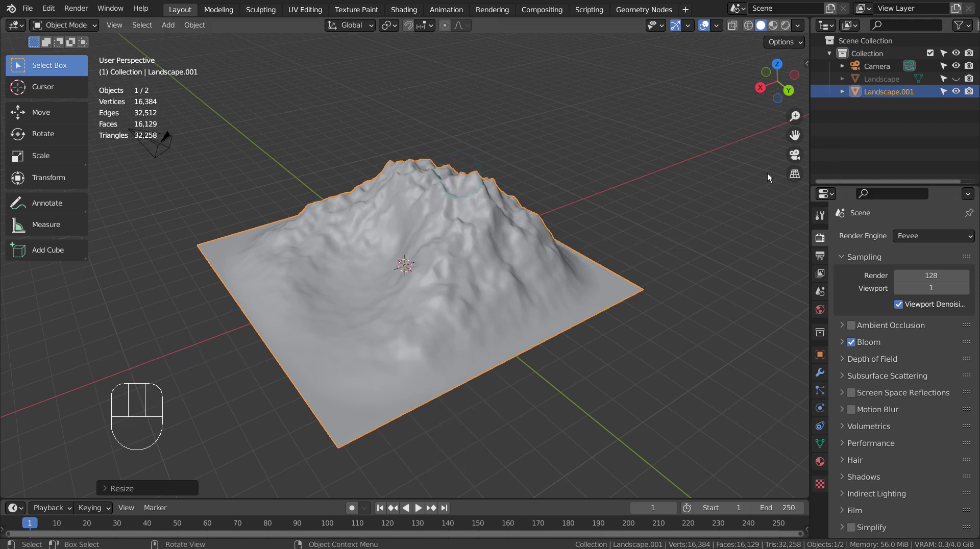
Assign Material.001 to the landscape and switch to Material Preview shading
left_click(820, 461)
left_click(853, 290)
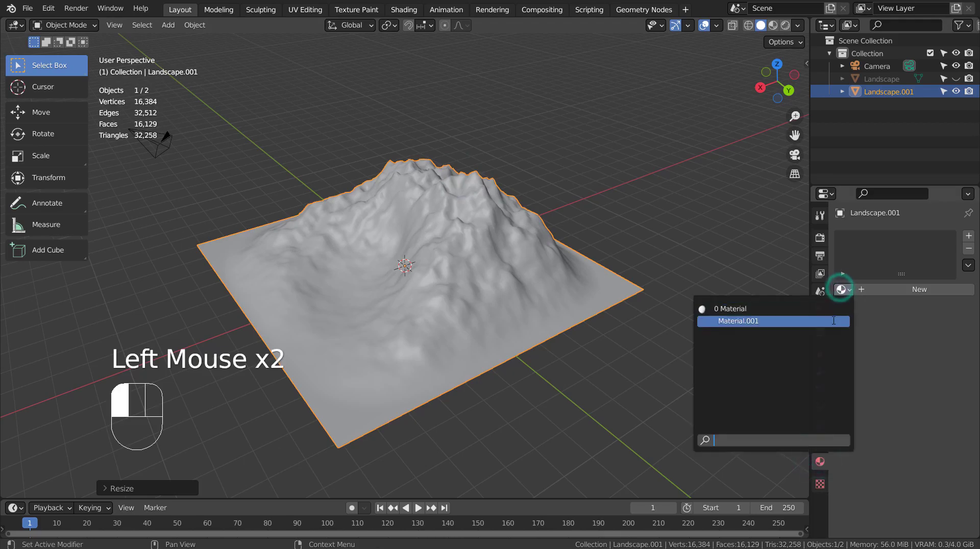
left_click(832, 322)
left_click(773, 25)
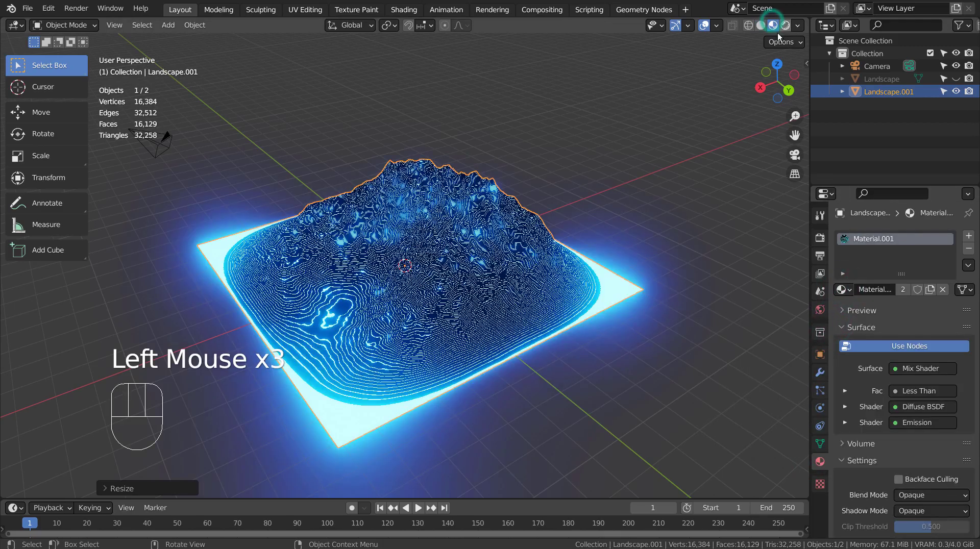
Reselect the landscape, scale it up larger, and orbit to a low side view
left_click(650, 159)
scroll(541, 288, "up", 3)
middle_click_drag(538, 285, 644, 295)
scroll(666, 261, "down", 2)
key("s")
left_click(645, 295)
key("s")
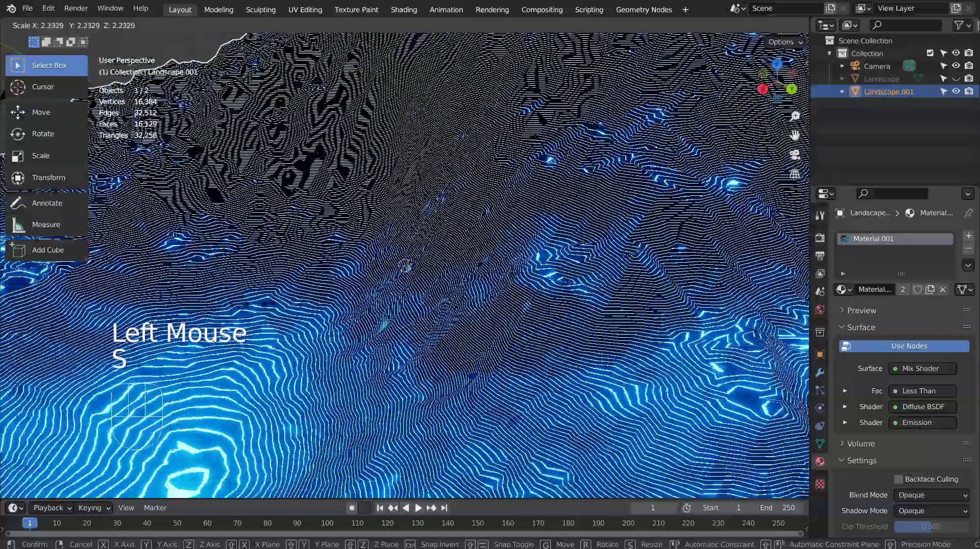
left_click(269, 291)
scroll(269, 290, "down", 2)
middle_click_drag(269, 291, 443, 18)
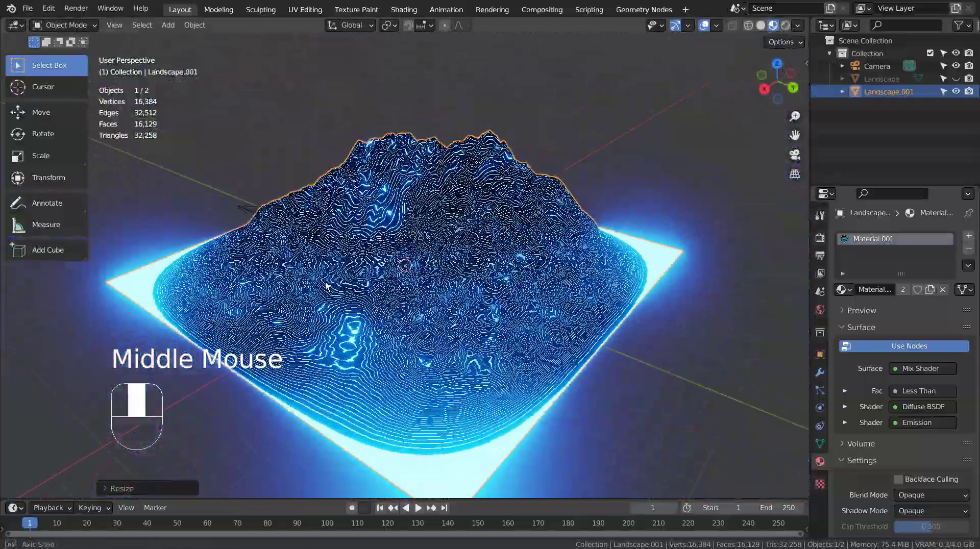
Switch to the Shading workspace with Material Preview and orbit around the landscape
left_click(402, 11)
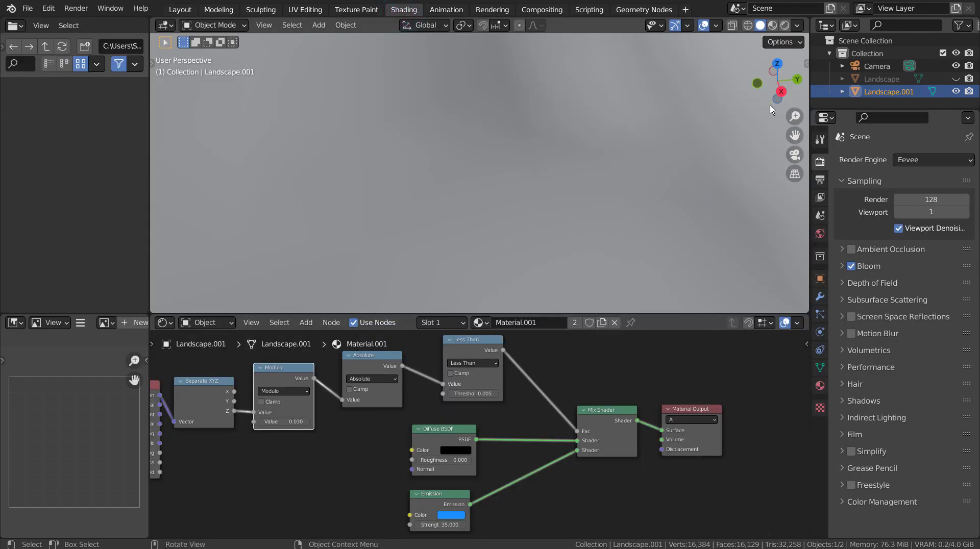
left_click(772, 26)
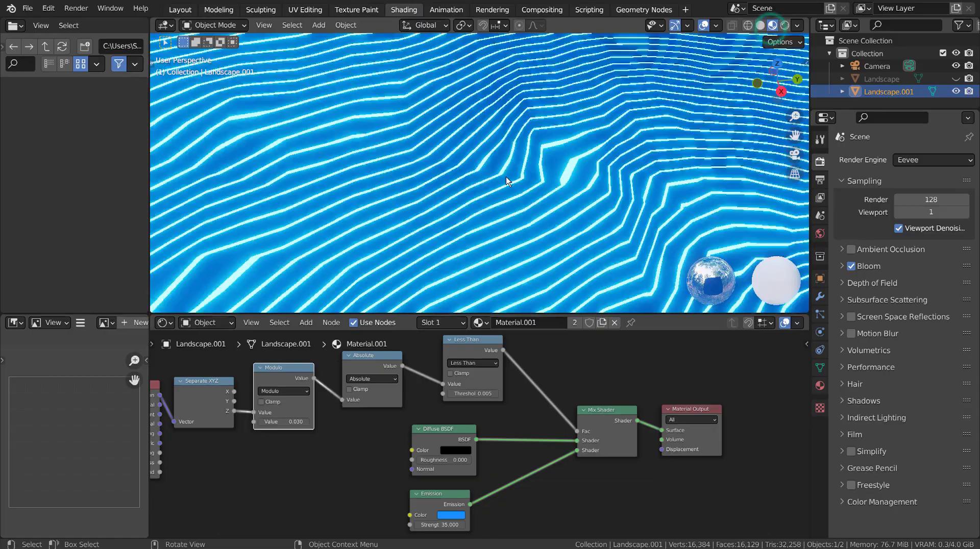
scroll(507, 180, "down", 6)
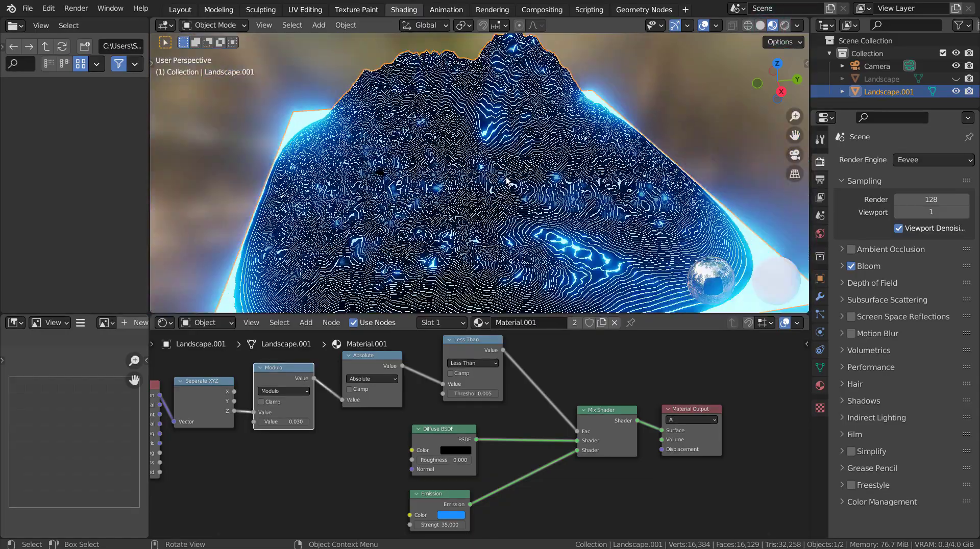
middle_click_drag(526, 192, 466, 177)
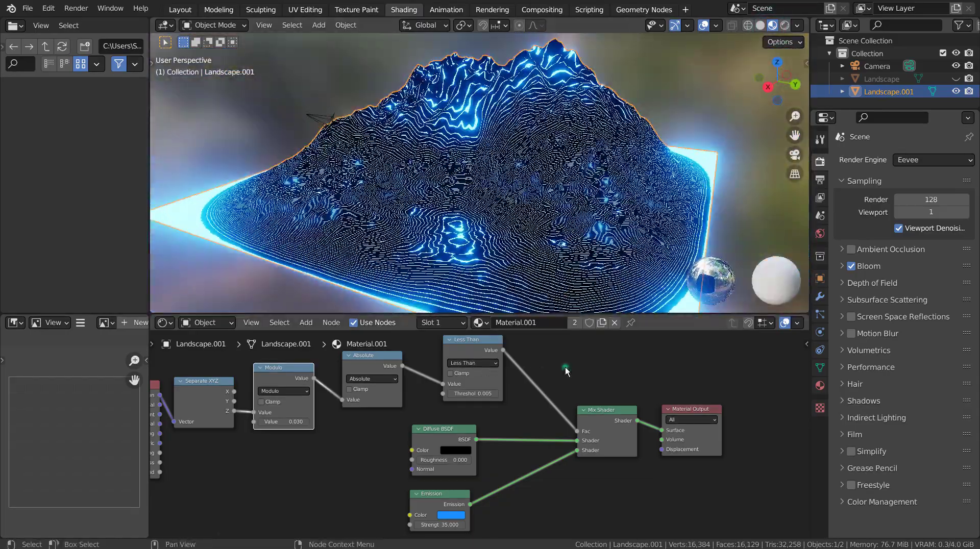
Maximize the Shader Editor and pan to reveal the Geometry node
key("ctrl+space")
scroll(580, 368, "down", 2)
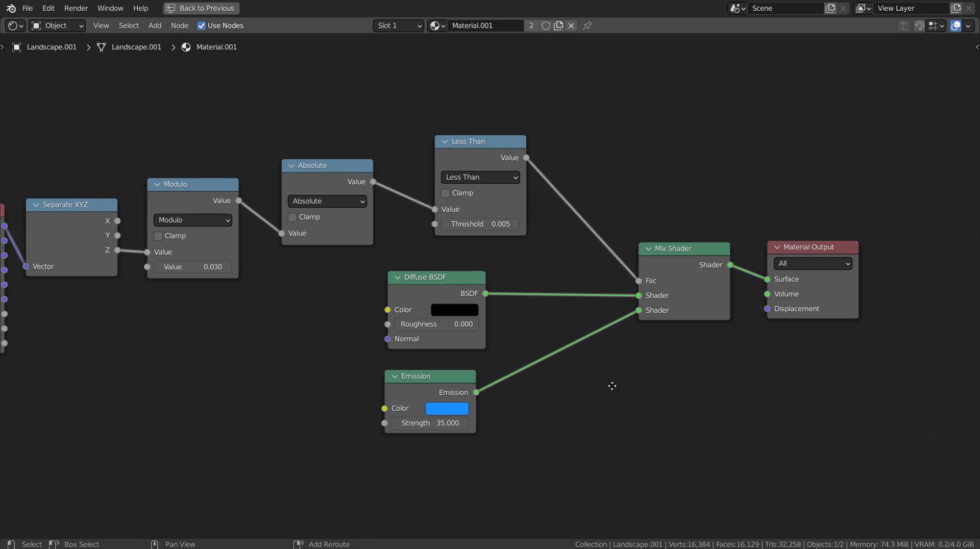
middle_click_drag(613, 387, 690, 359)
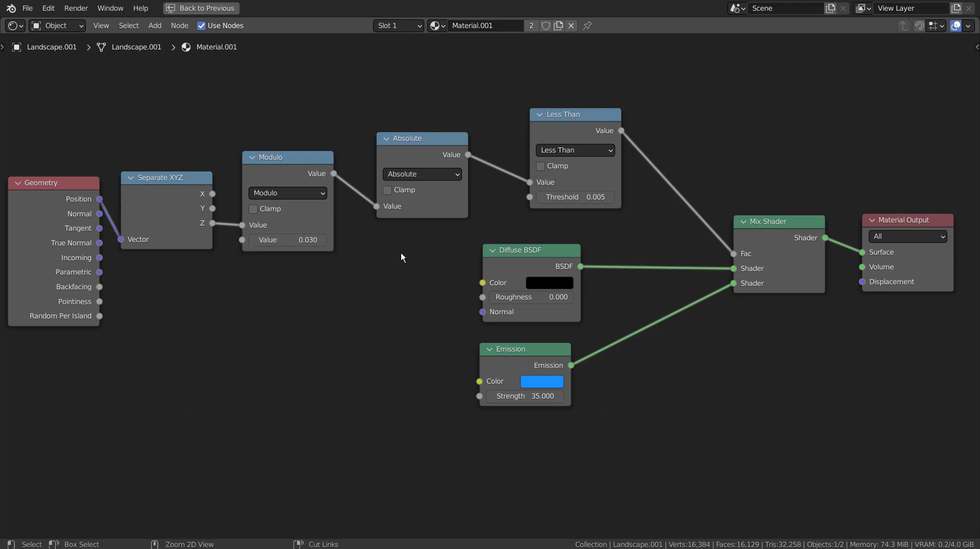
Restore the node editor, zoom a maximized 3D view onto the contours, then restore the Shading layout
key("ctrl+space")
scroll(513, 146, "up", 6)
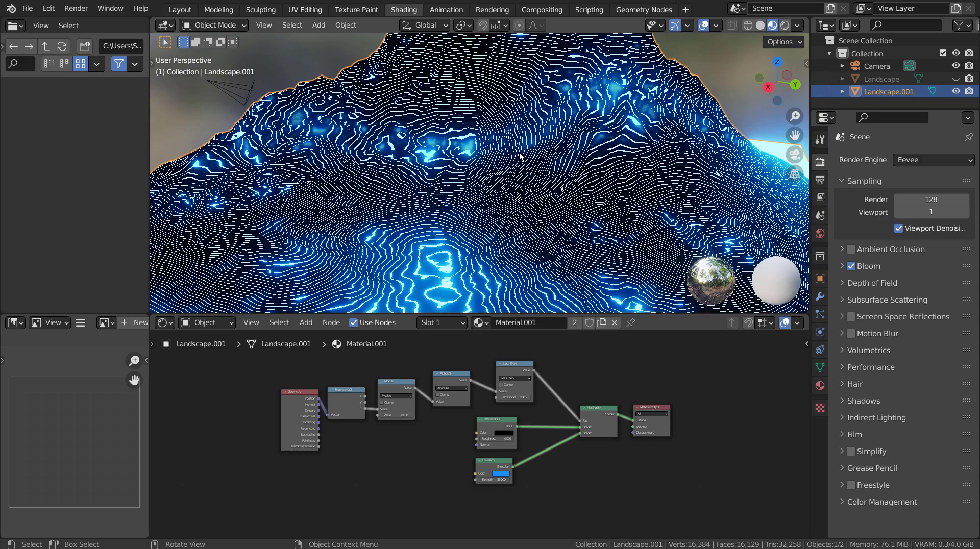
key("ctrl+space")
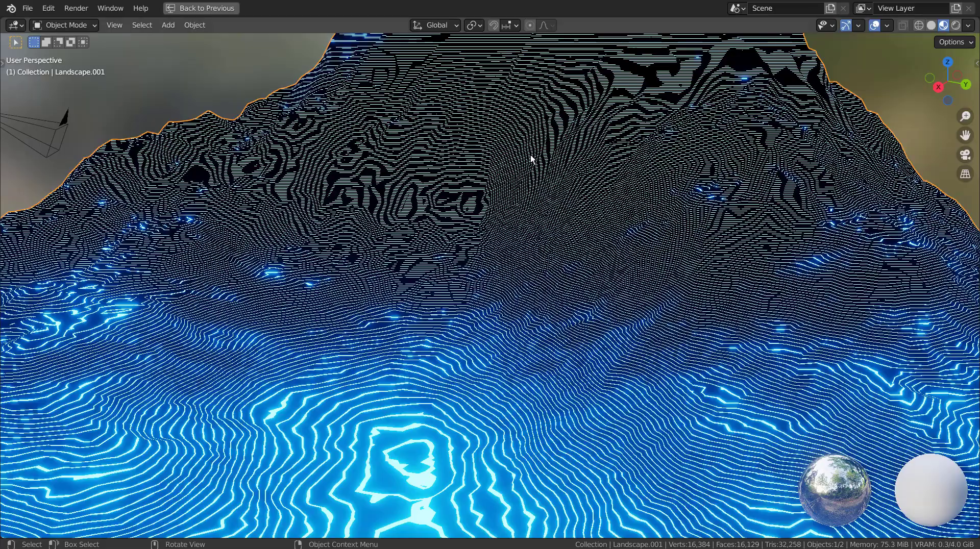
scroll(483, 209, "up", 5)
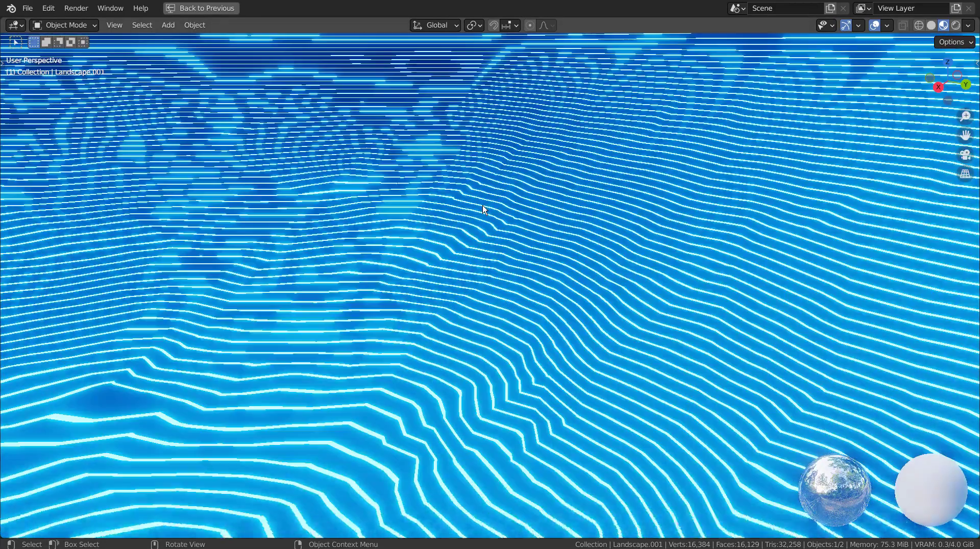
scroll(484, 209, "down", 8)
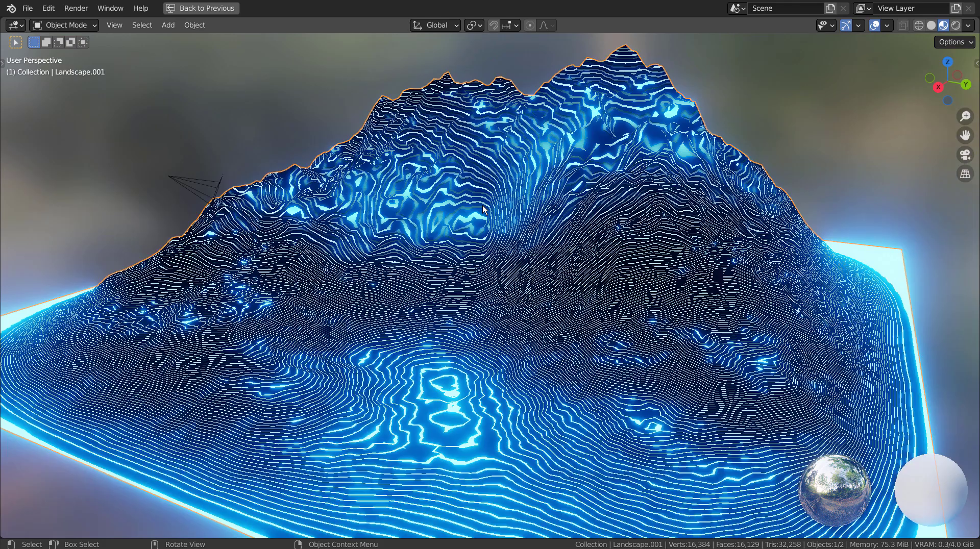
key("ctrl+space")
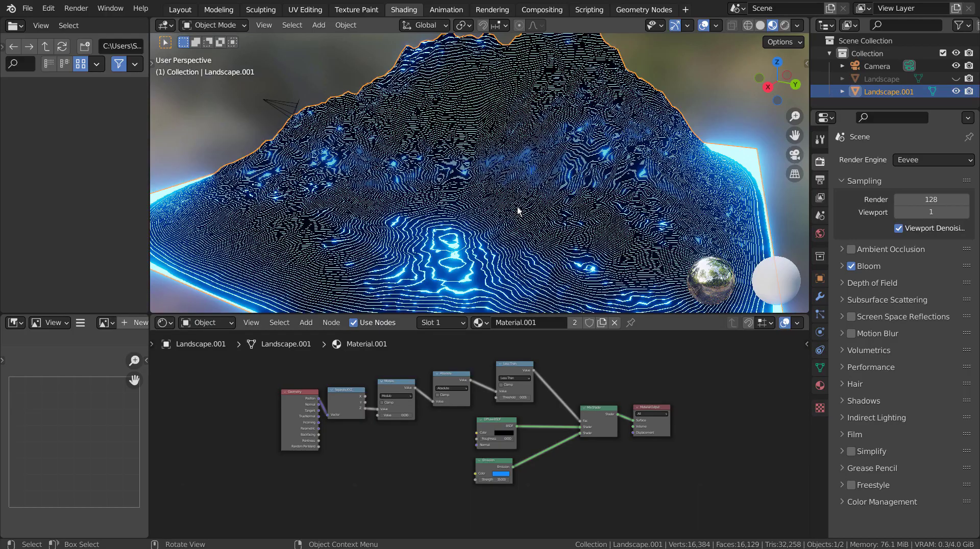
scroll(531, 386, "up", 6)
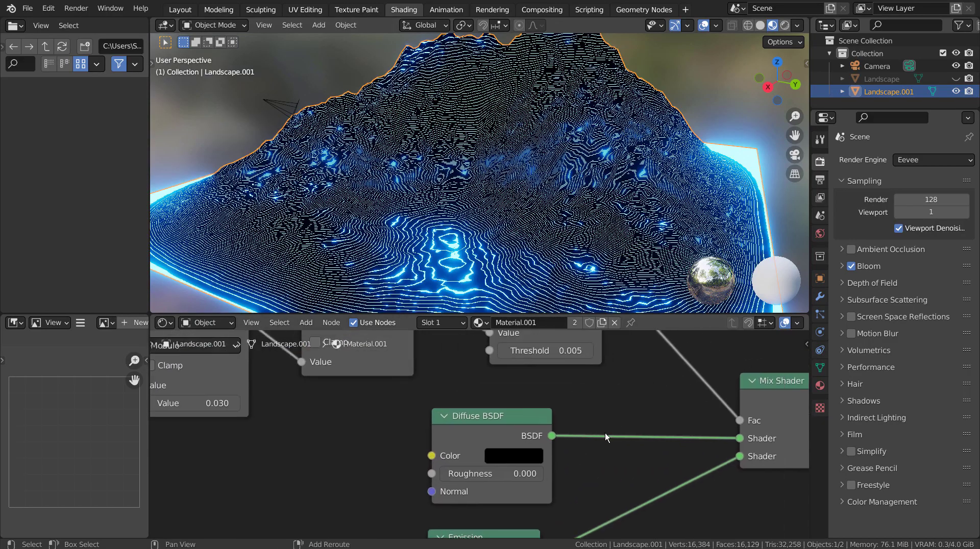
scroll(602, 364, "up", 2)
middle_click_drag(632, 378, 595, 456)
left_click(489, 340)
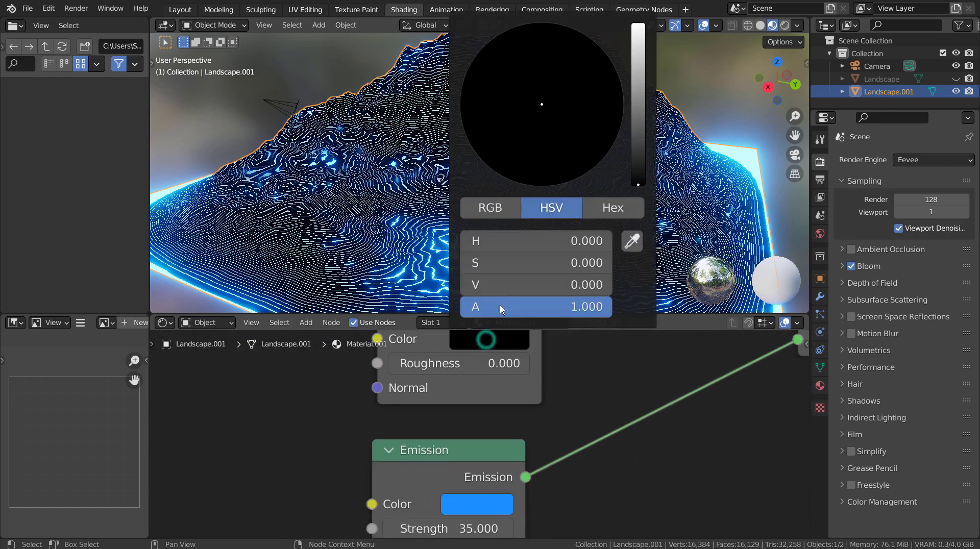
scroll(636, 164, "up", 20)
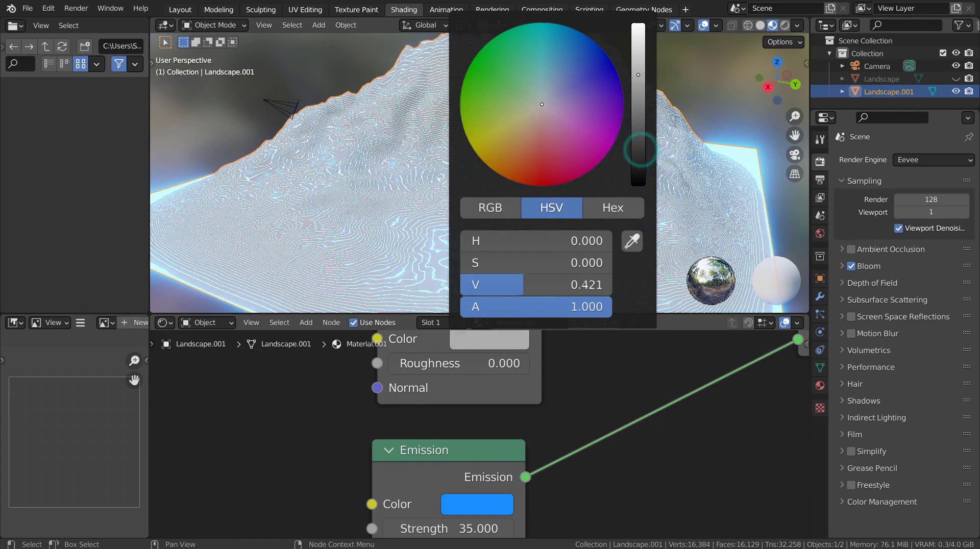
scroll(637, 164, "down", 20)
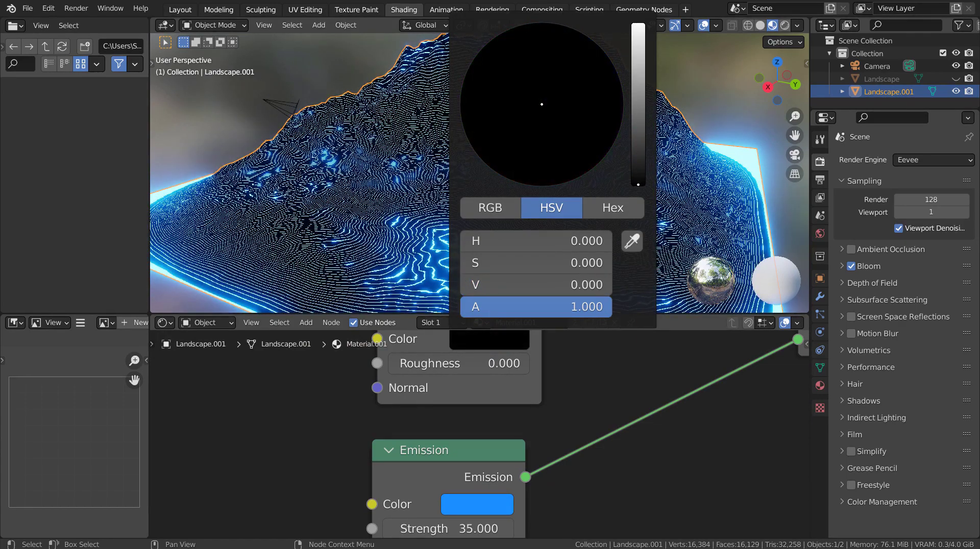
scroll(636, 165, "up", 4)
scroll(636, 165, "down", 5)
left_click(470, 510)
mouse_move(482, 280)
left_mouse_down()
mouse_move(471, 259)
mouse_move(545, 342)
mouse_move(597, 236)
mouse_move(490, 215)
mouse_move(466, 255)
left_mouse_up()
key("ctrl+z")
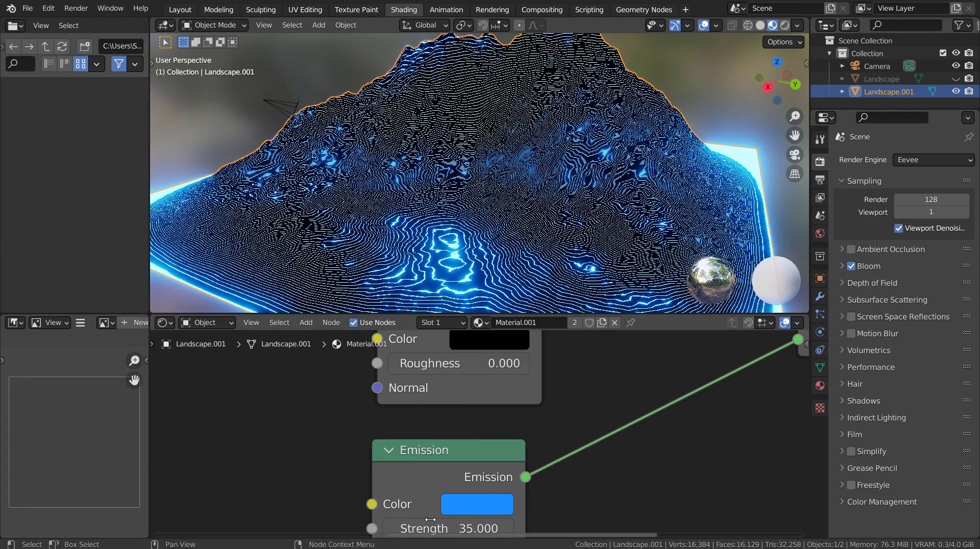
left_click(451, 528)
type("1")
key("Return")
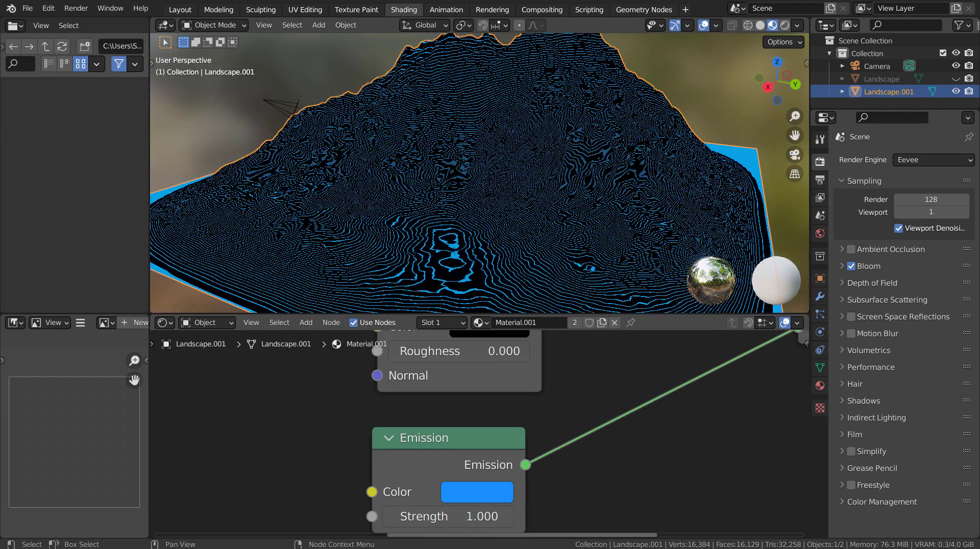
left_click(467, 522)
type("35")
key("Return")
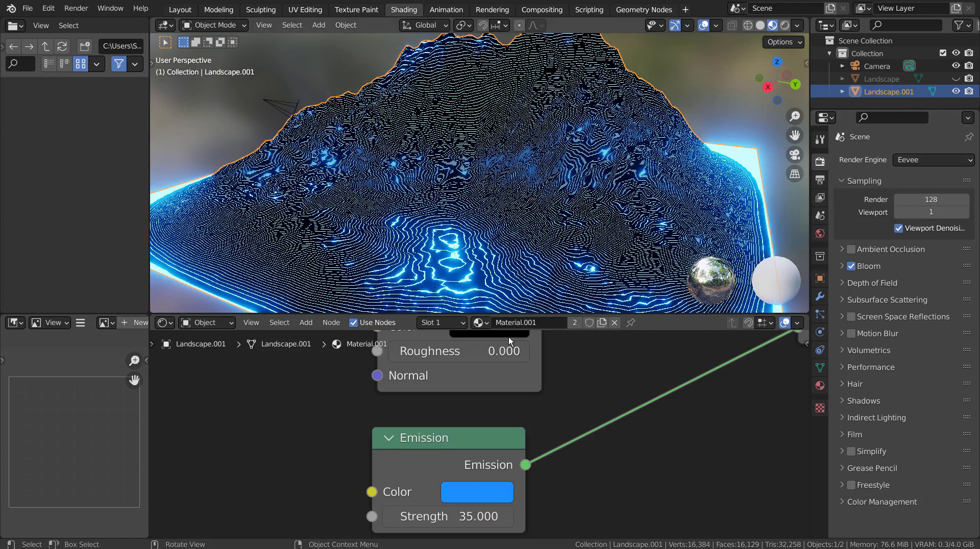
middle_click_drag(574, 385, 415, 495)
middle_click_drag(506, 406, 599, 323)
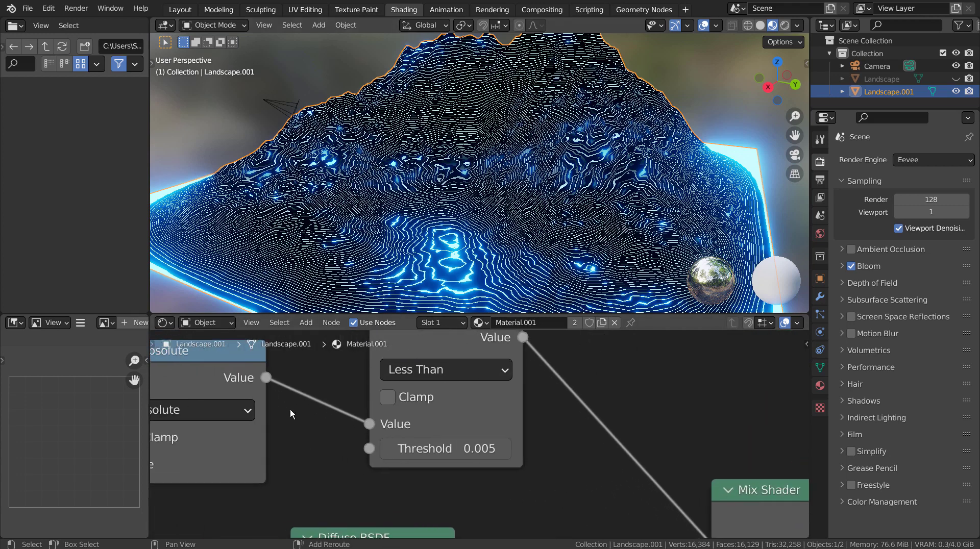
middle_click_drag(332, 445, 342, 495)
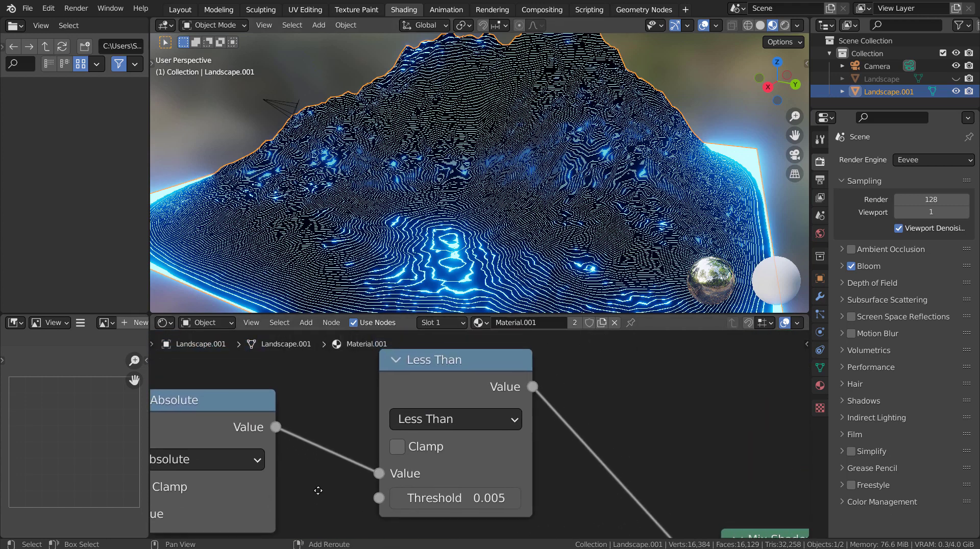
left_click(472, 502)
left_click(475, 501)
key("BackSpace")
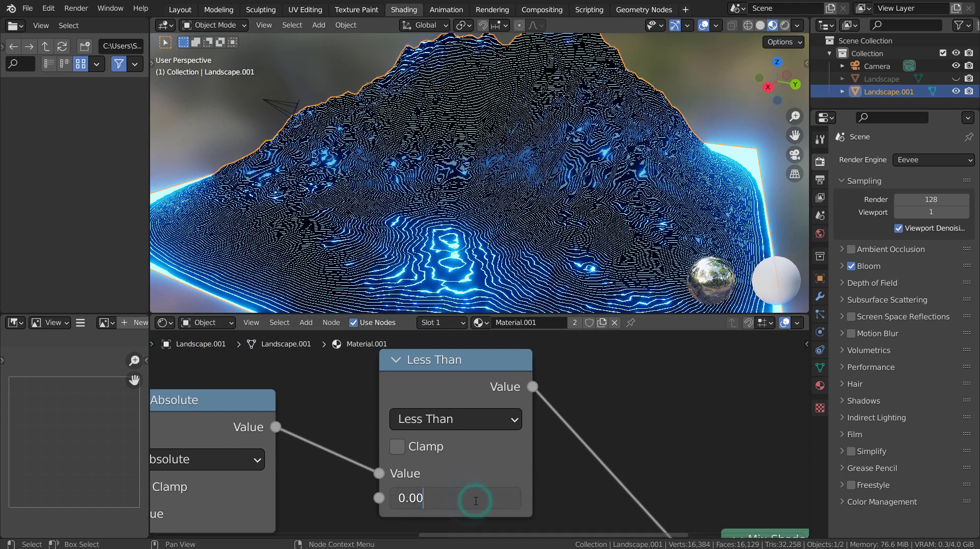
key("BackSpace")
type("1")
key("Return")
left_click(475, 501)
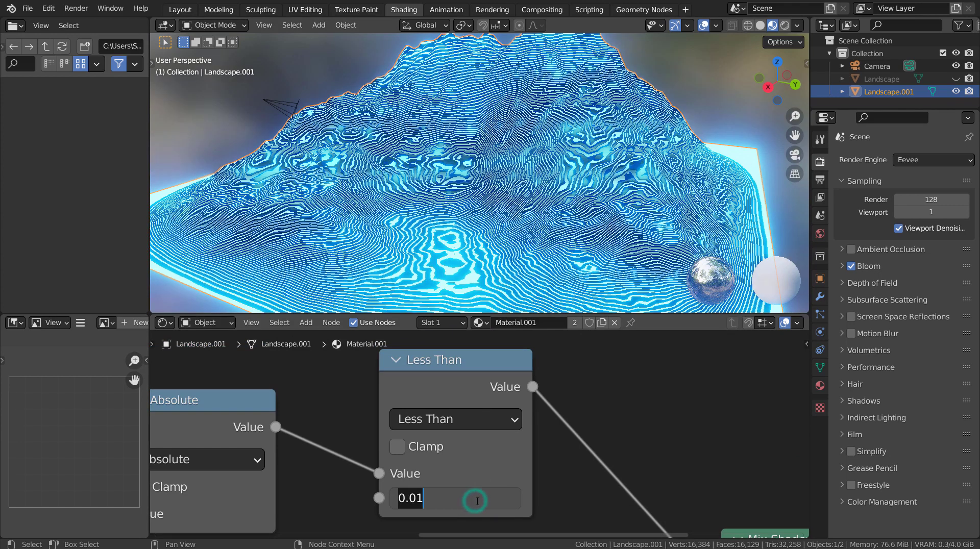
key("BackSpace")
type("5")
key("Return")
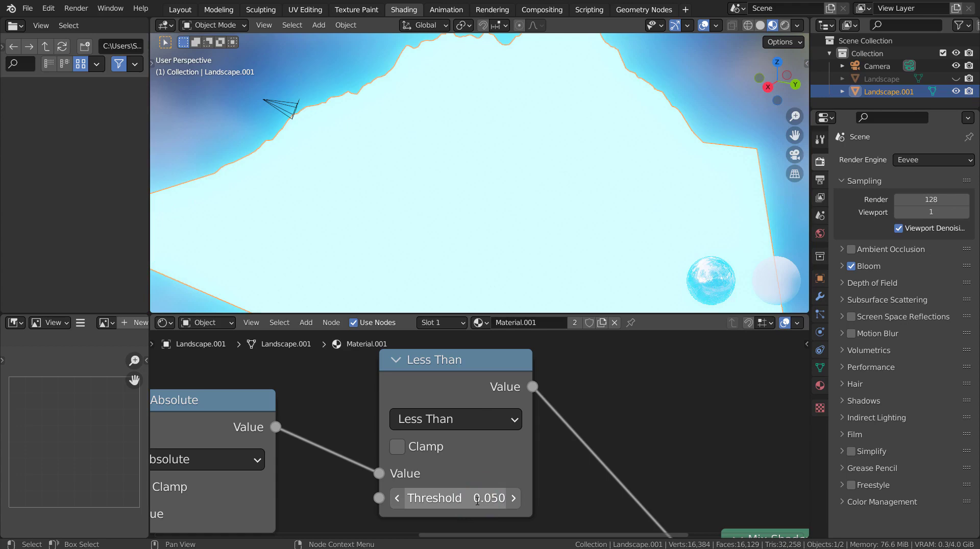
left_click(478, 501)
key("BackSpace")
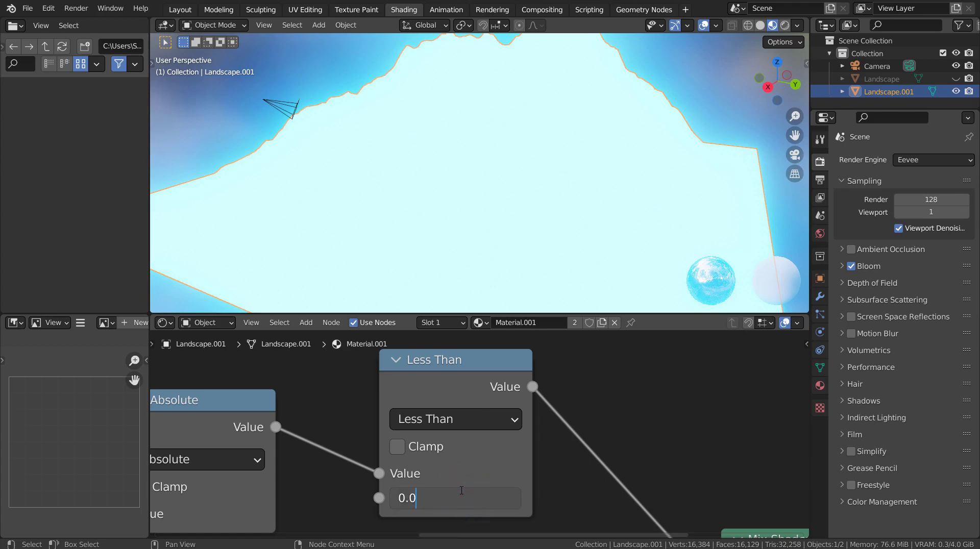
type("05")
key("Return")
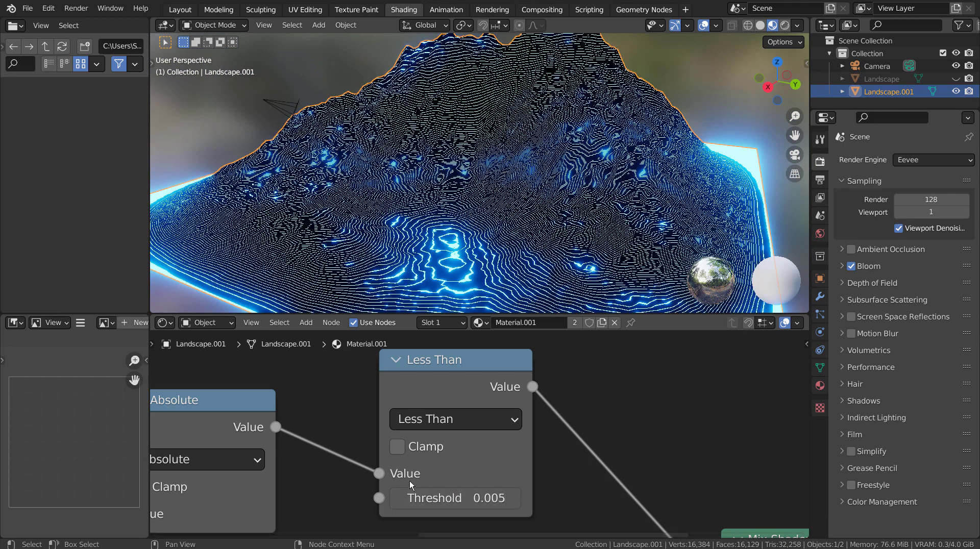
Bring the Modulo node into view and try Modulo values 0.010, then 0.050
middle_click_drag(328, 416, 640, 399)
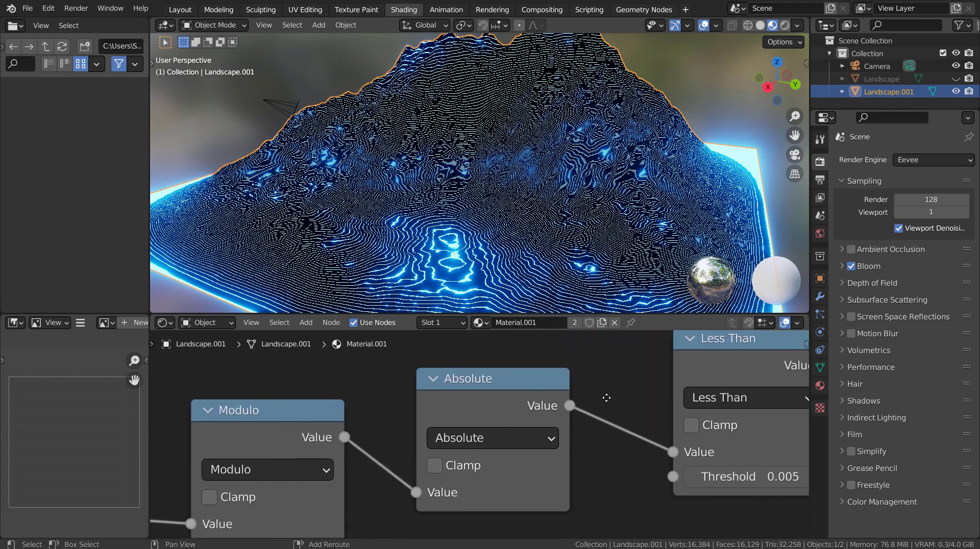
middle_click_drag(377, 492, 506, 414)
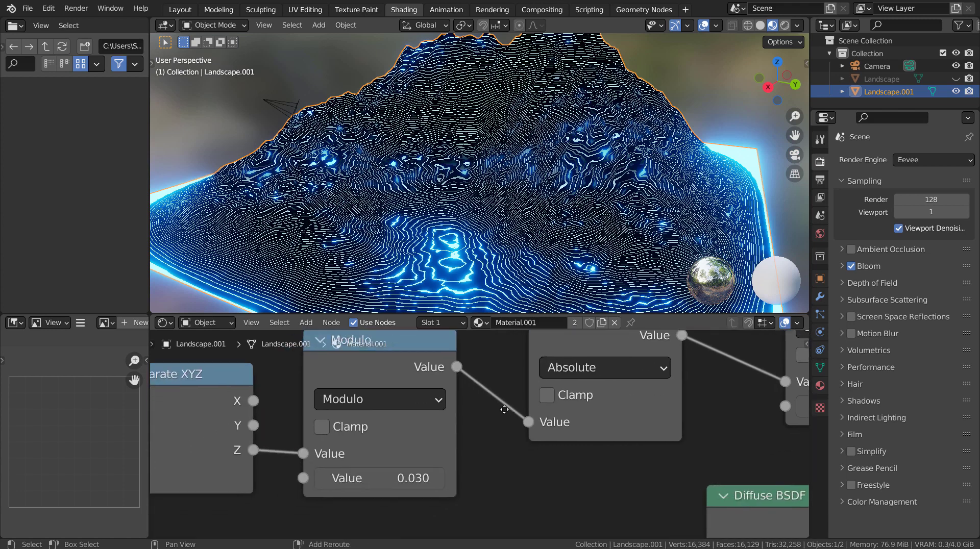
left_click(403, 471)
left_click(410, 474)
key("BackSpace")
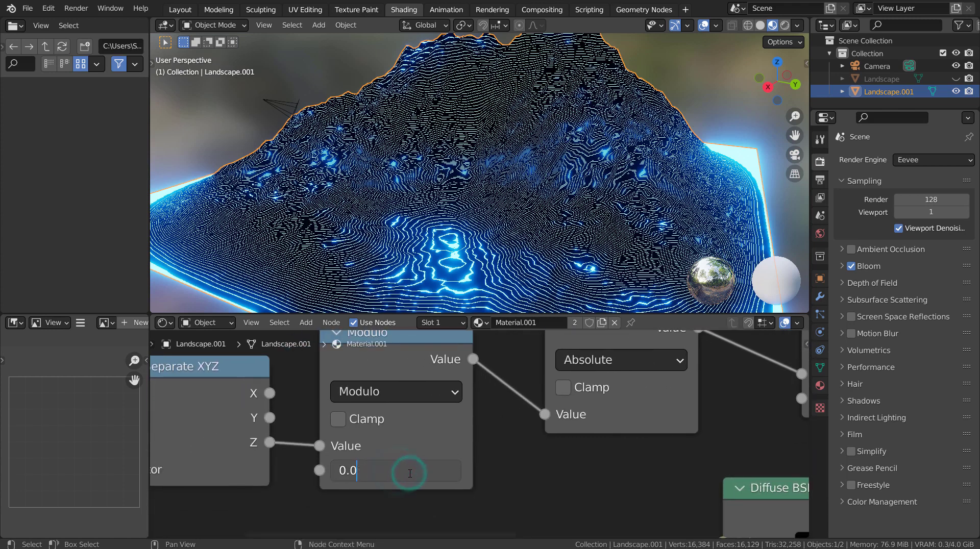
type("1")
key("Return")
double_click(406, 471)
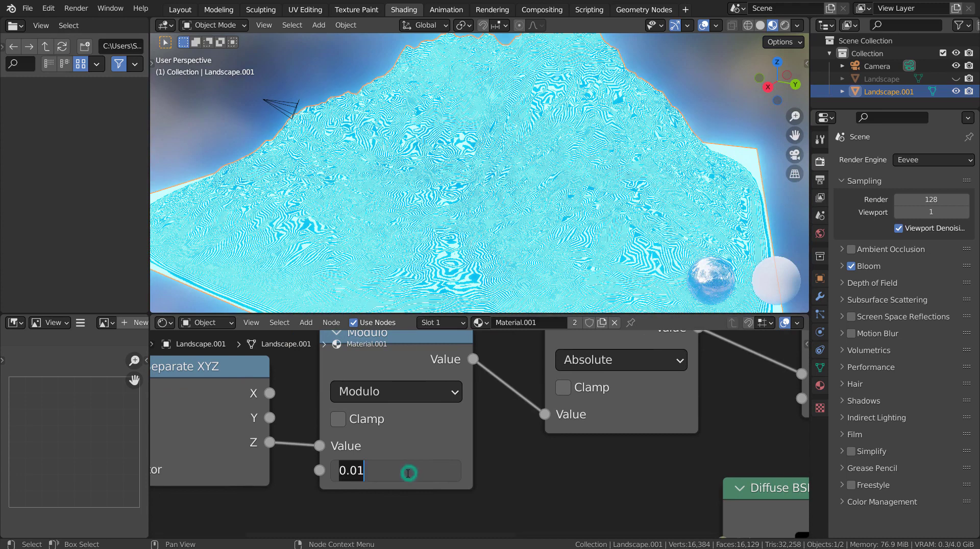
key("BackSpace")
type("5")
key("Return")
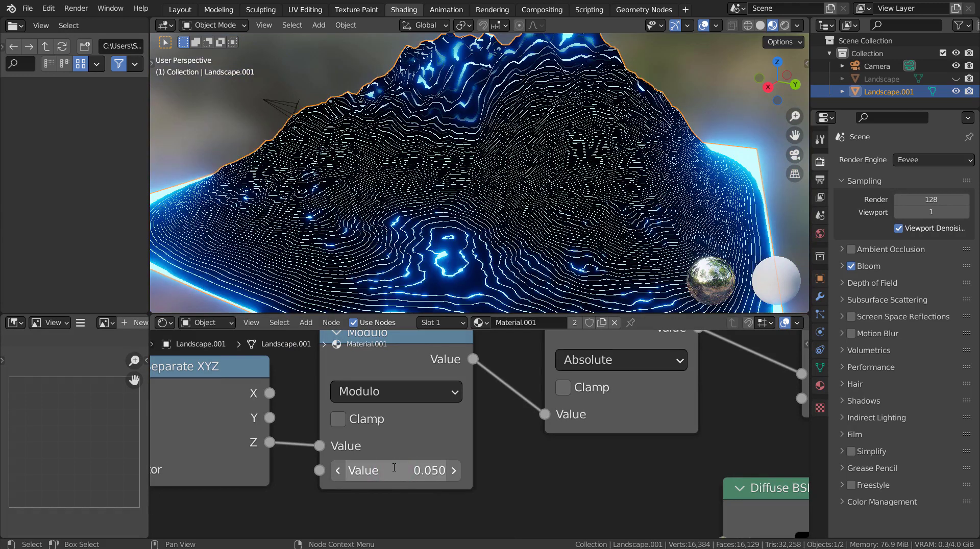
Compare by switching Modulo back to 0.010, then settle on 0.050
double_click(395, 468)
key("BackSpace")
type("1")
key("Return")
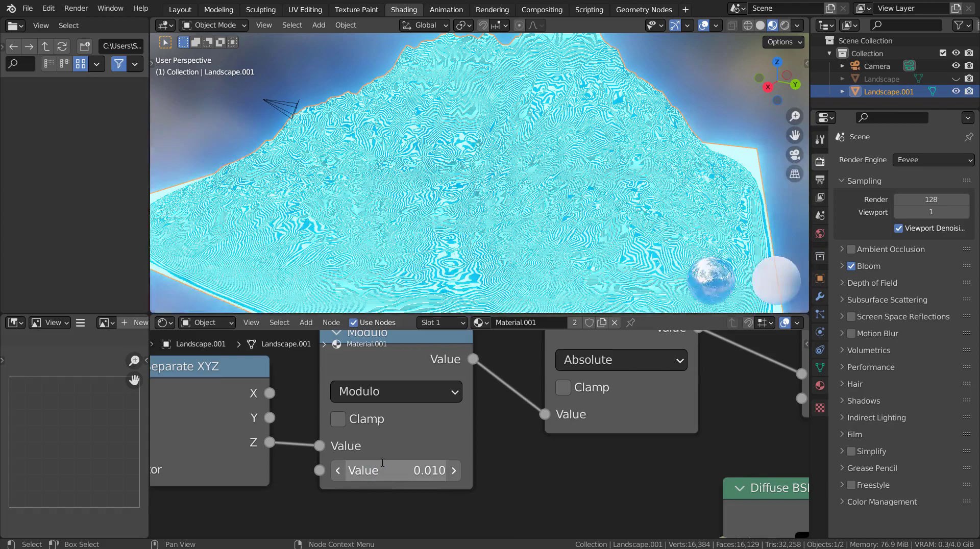
double_click(382, 463)
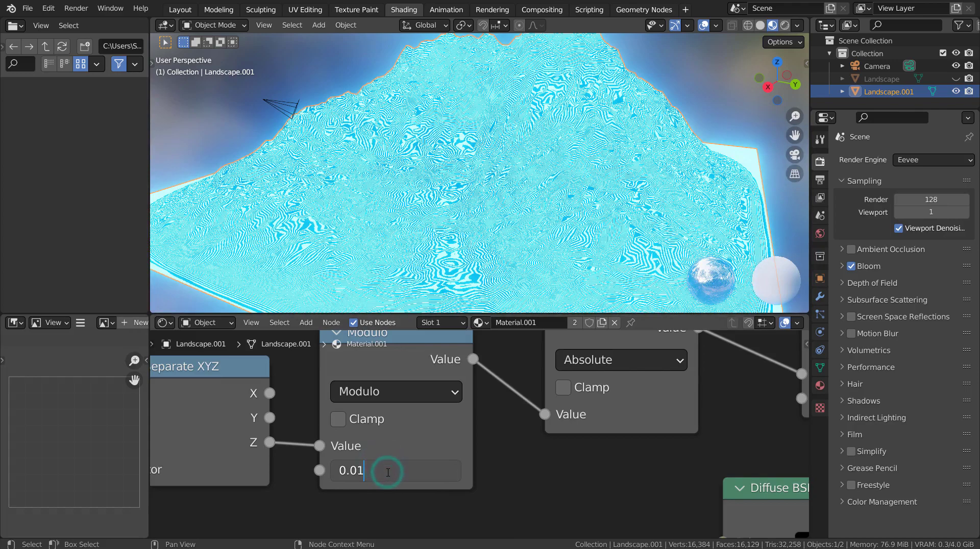
key("BackSpace")
type("5")
key("Return")
scroll(511, 204, "down", 4)
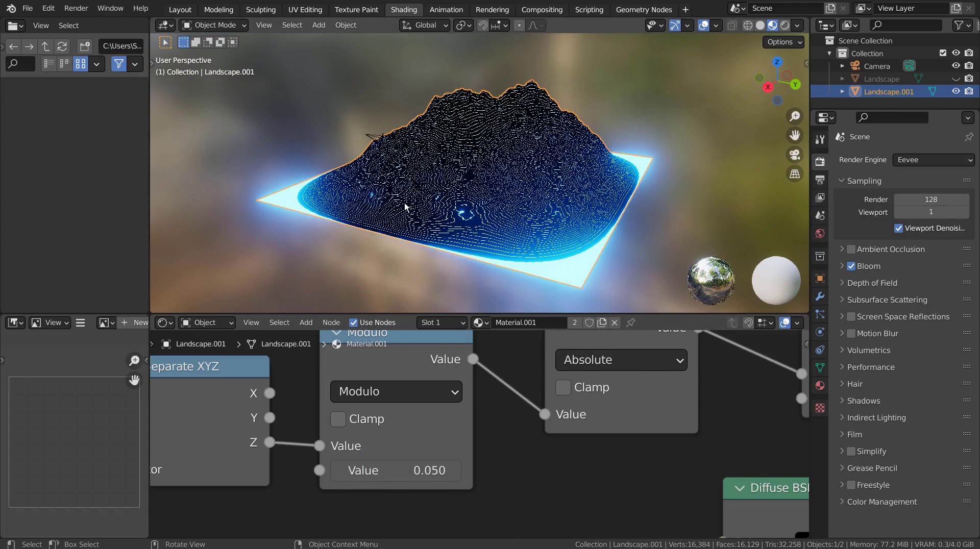
middle_click_drag(510, 205, 487, 226)
scroll(451, 162, "up", 3)
scroll(450, 162, "up", 2)
scroll(450, 162, "down", 3)
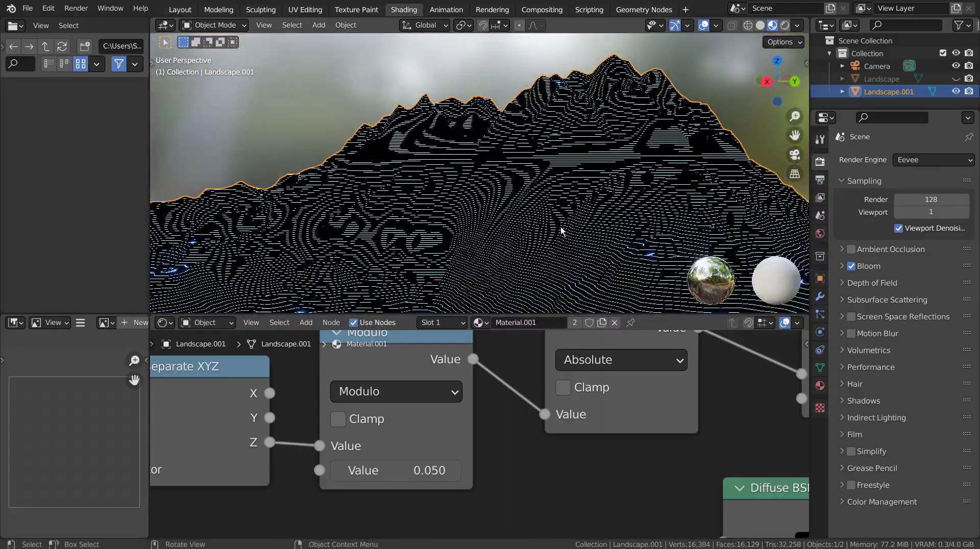
scroll(378, 450, "down", 2)
scroll(378, 450, "down", 1)
middle_click_drag(332, 444, 452, 432)
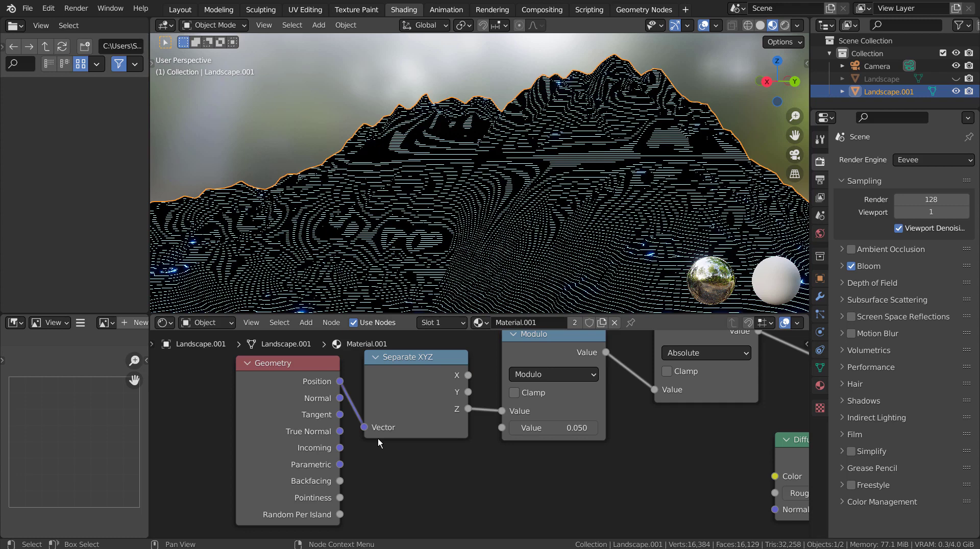
In Layout, hide Landscape.001 and show the original Landscape to compare, then swap back
left_click(180, 9)
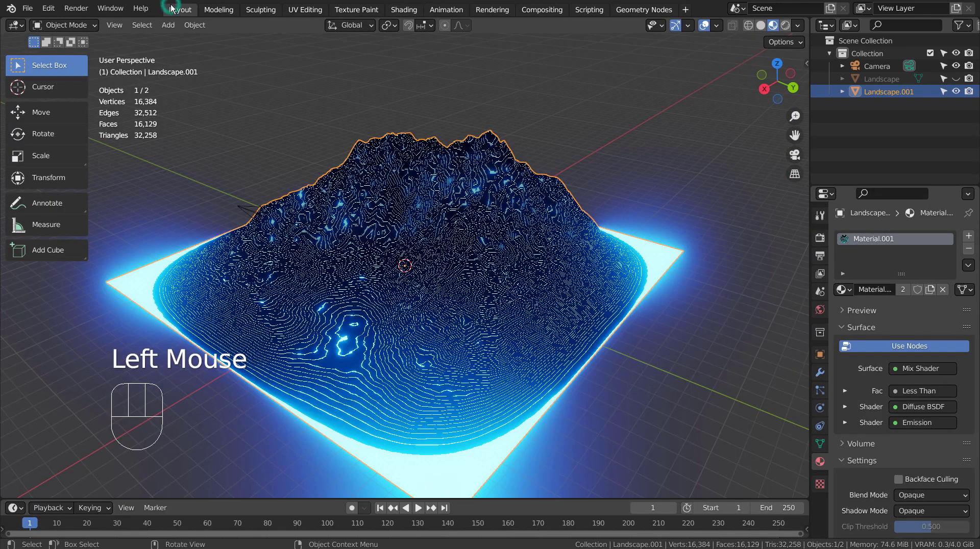
left_click(393, 209)
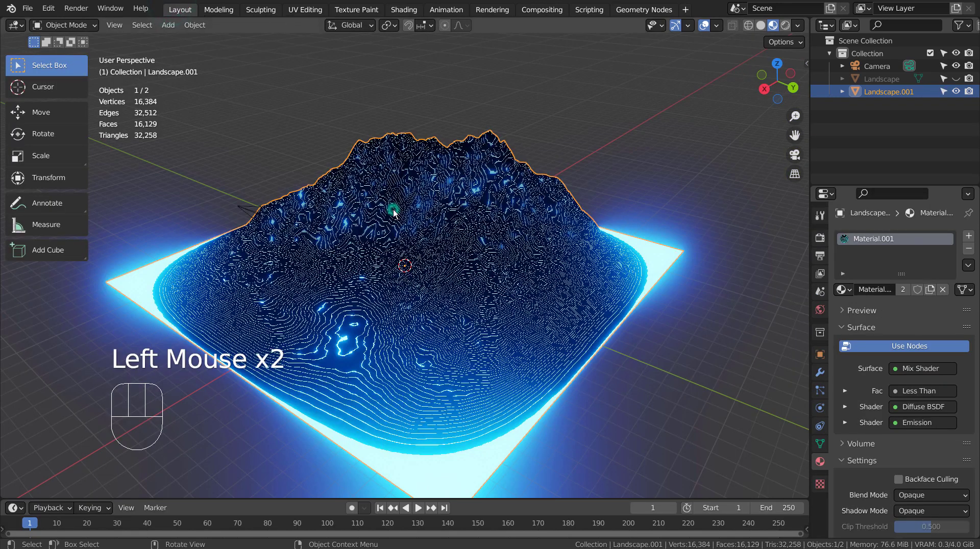
left_click(956, 92)
left_click(956, 79)
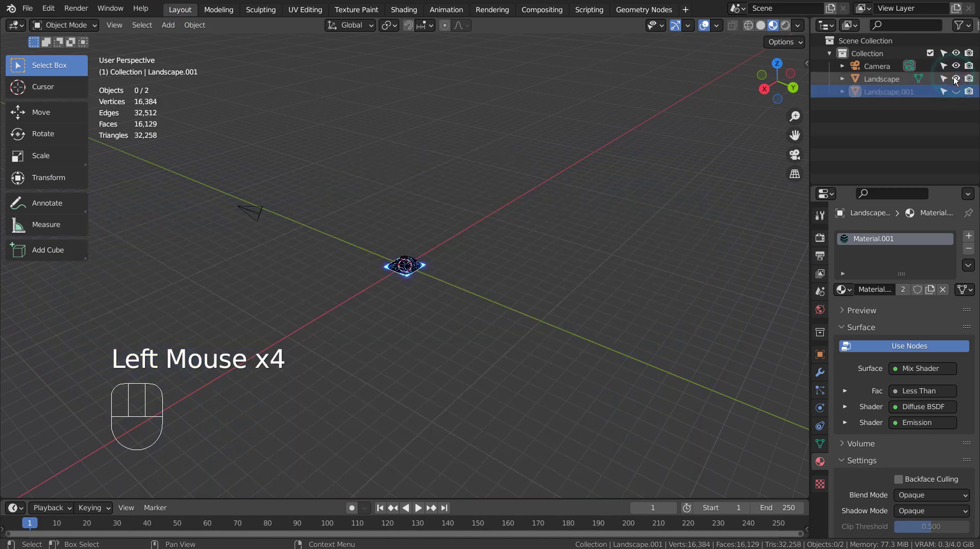
scroll(451, 259, "up", 6)
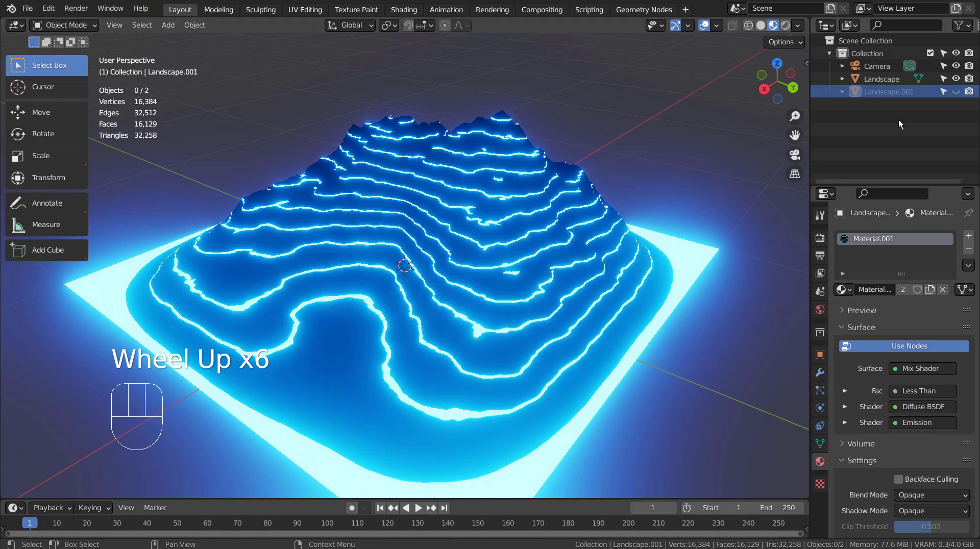
left_click(956, 79)
left_click(957, 92)
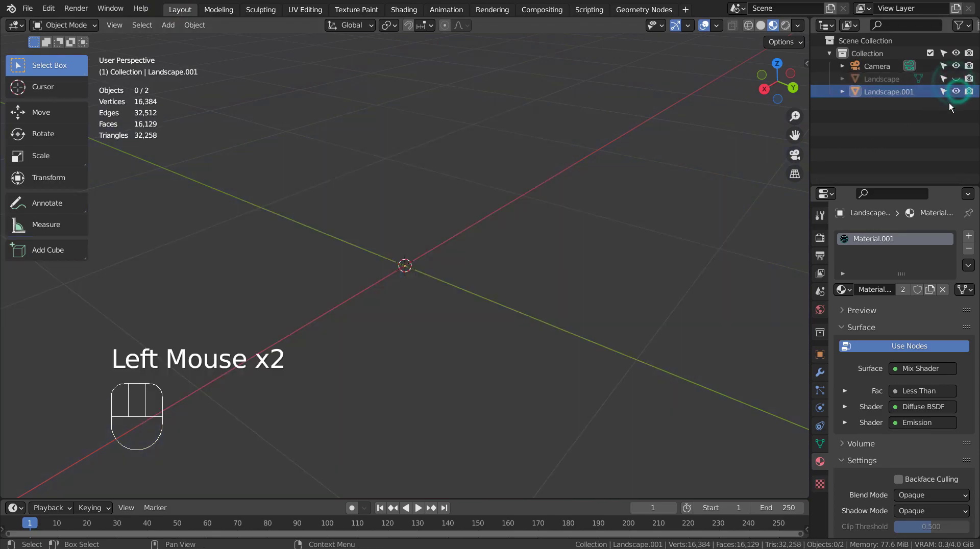
scroll(674, 184, "down", 4)
scroll(674, 191, "down", 1)
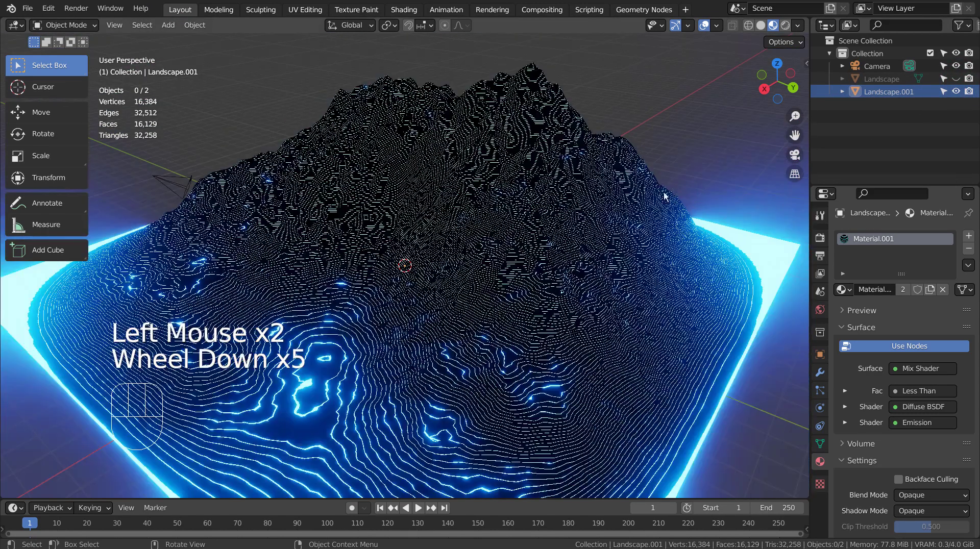
Select Landscape.001, shrink it, then enlarge it and orbit to see the whole terrain
left_click(580, 256)
key("s")
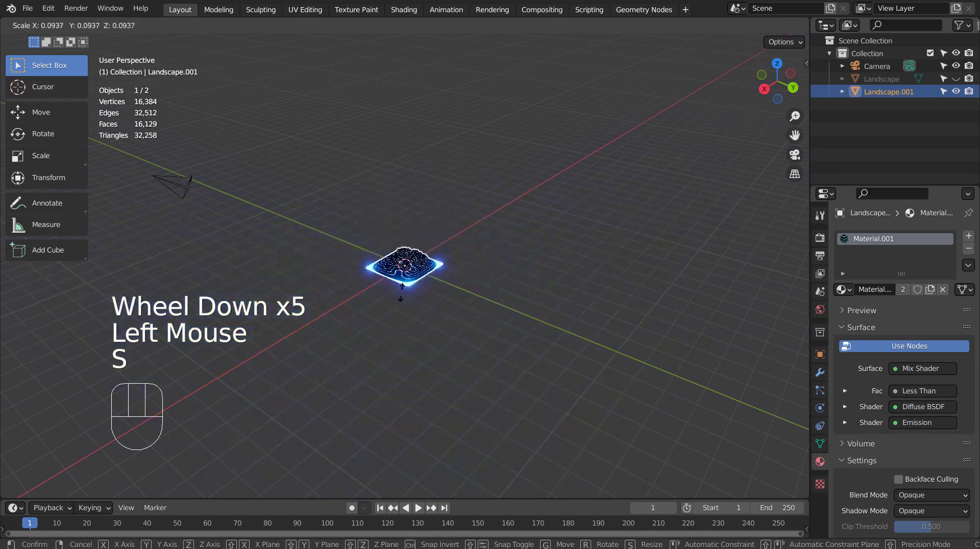
left_click(436, 293)
scroll(448, 311, "up", 4)
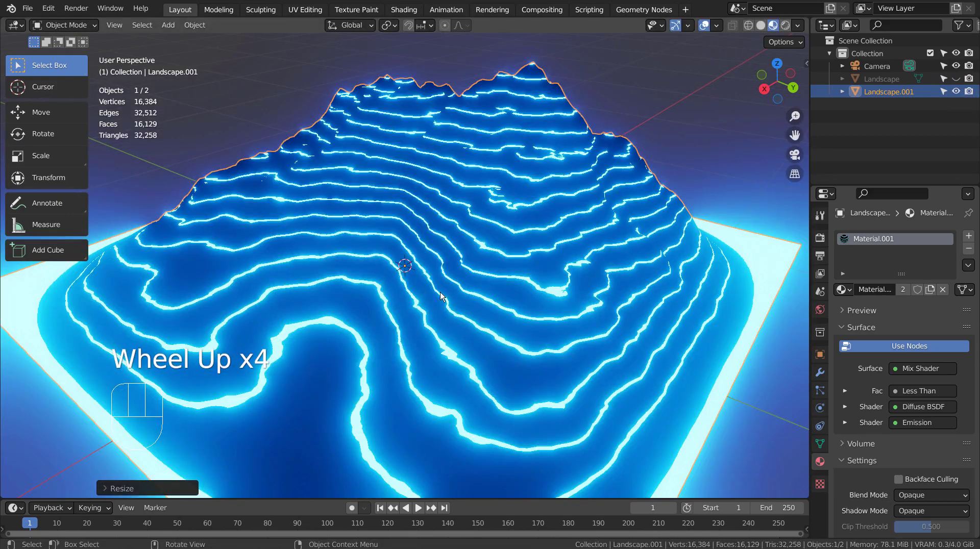
middle_click_drag(440, 292, 452, 289)
scroll(453, 289, "down", 4)
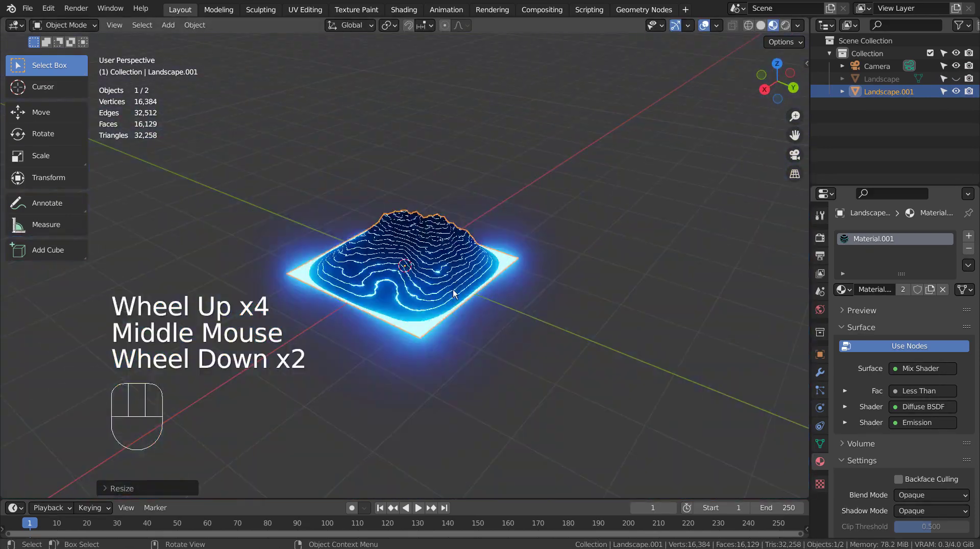
key("s")
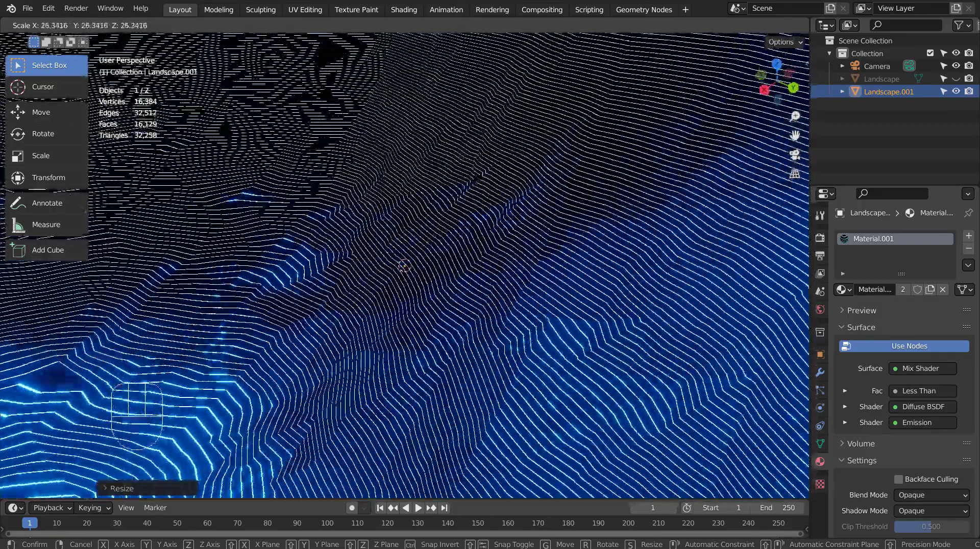
left_click(437, 378)
scroll(442, 389, "down", 1)
scroll(441, 389, "down", 3)
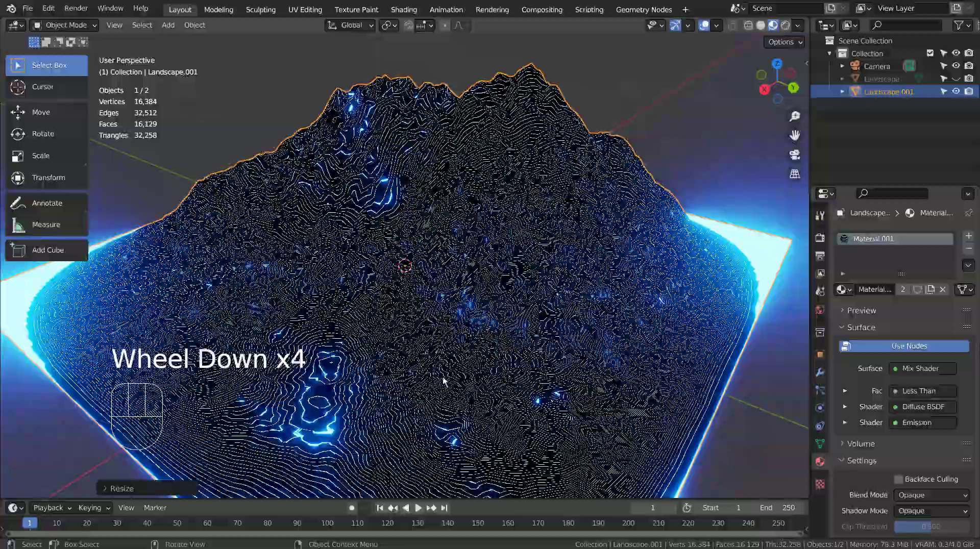
middle_click_drag(441, 390, 632, 359)
Shrink the landscape again and move to a near top-down view
key("s")
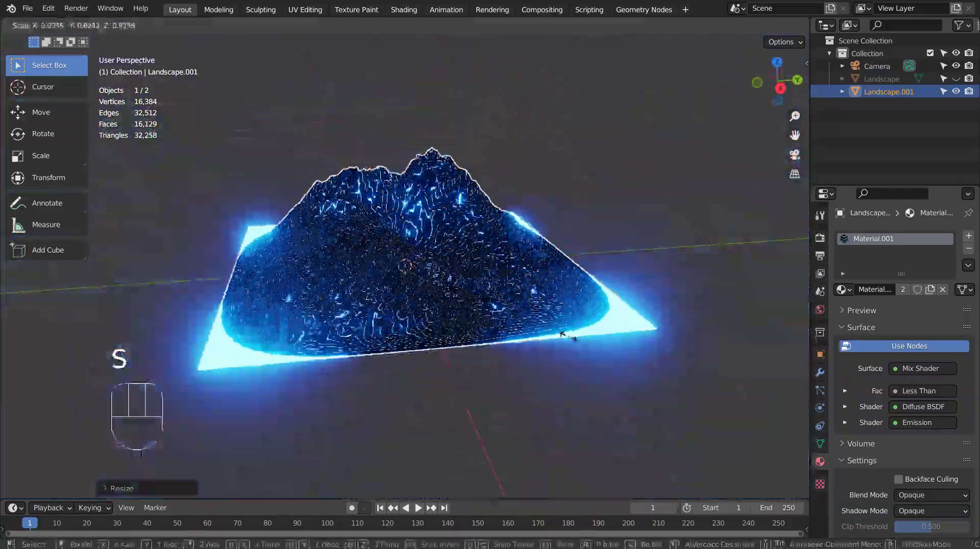
left_click(406, 291)
scroll(406, 291, "up", 6)
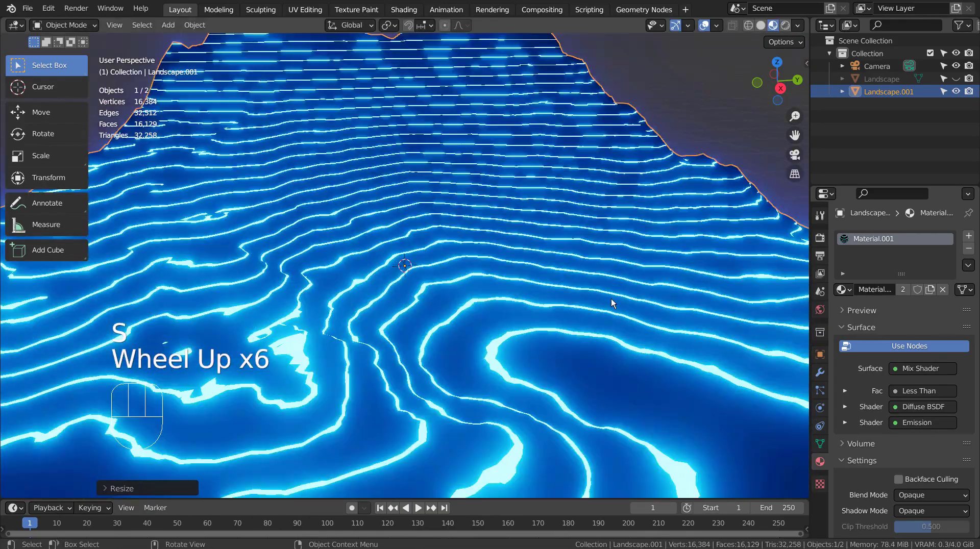
scroll(612, 286, "down", 1)
middle_click_drag(636, 212, 692, 317, "shift")
Scale the landscape slightly down, then much larger (about 1.1147), orbiting to a side view
key("s")
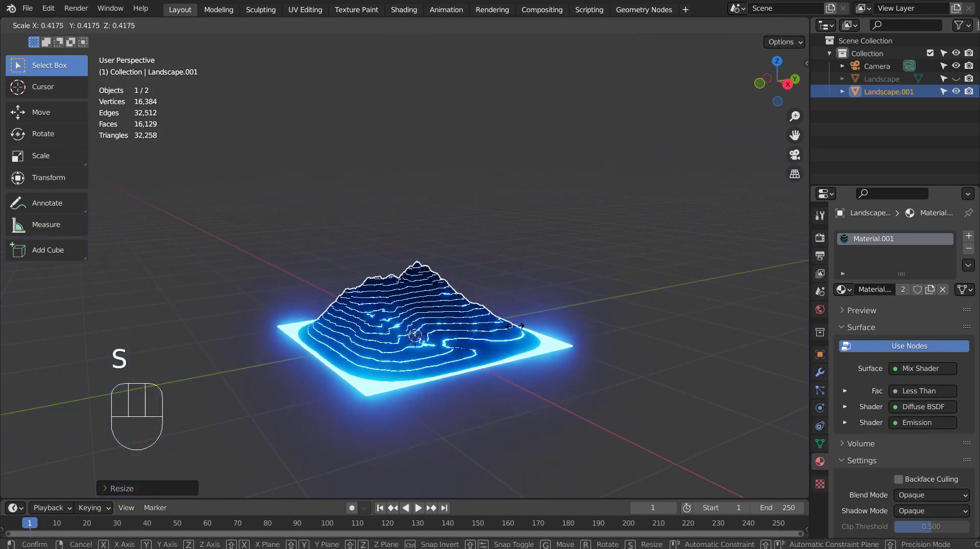
left_click(448, 360)
scroll(455, 360, "up", 3)
middle_click_drag(460, 360, 344, 356)
key("s")
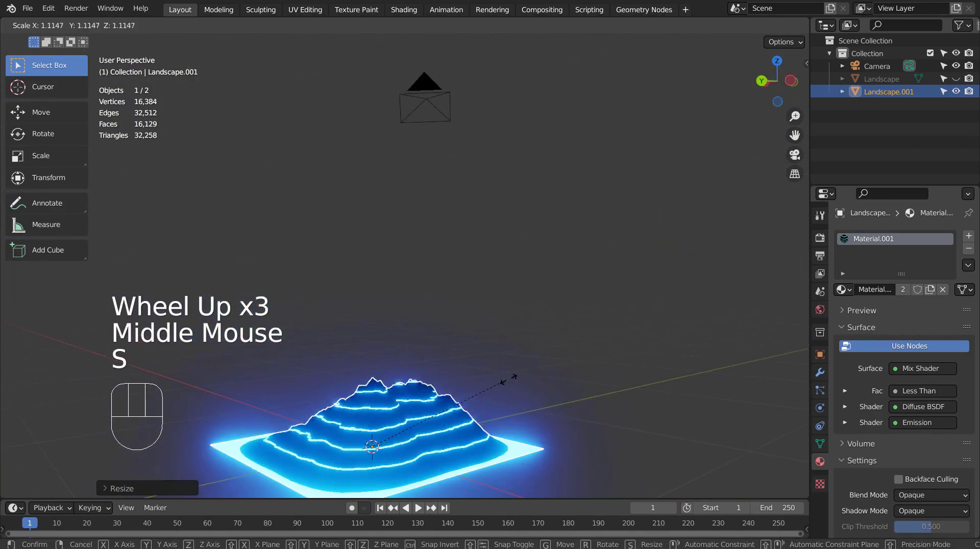
left_click(103, 269)
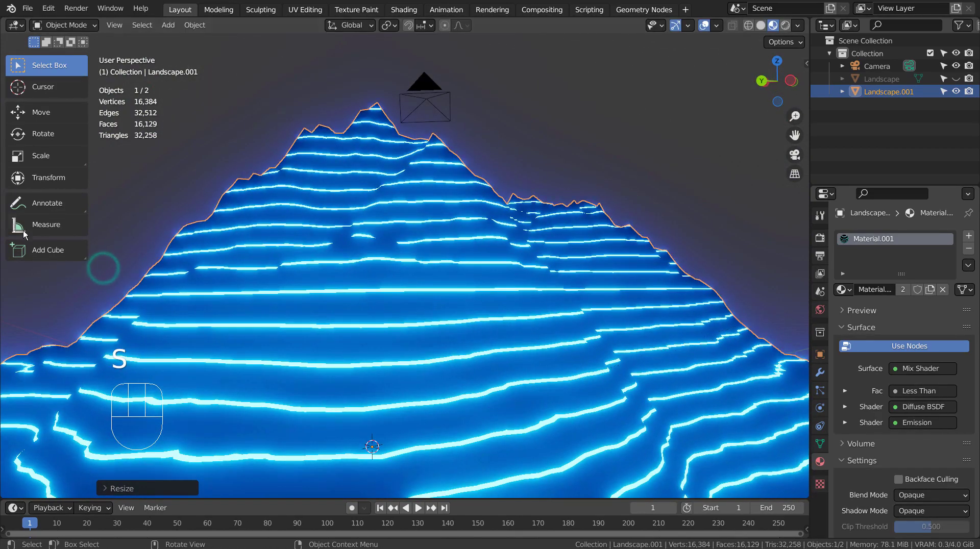
middle_click_drag(103, 268, 336, 289)
middle_click_drag(169, 317, 412, 327)
scroll(411, 326, "down", 2)
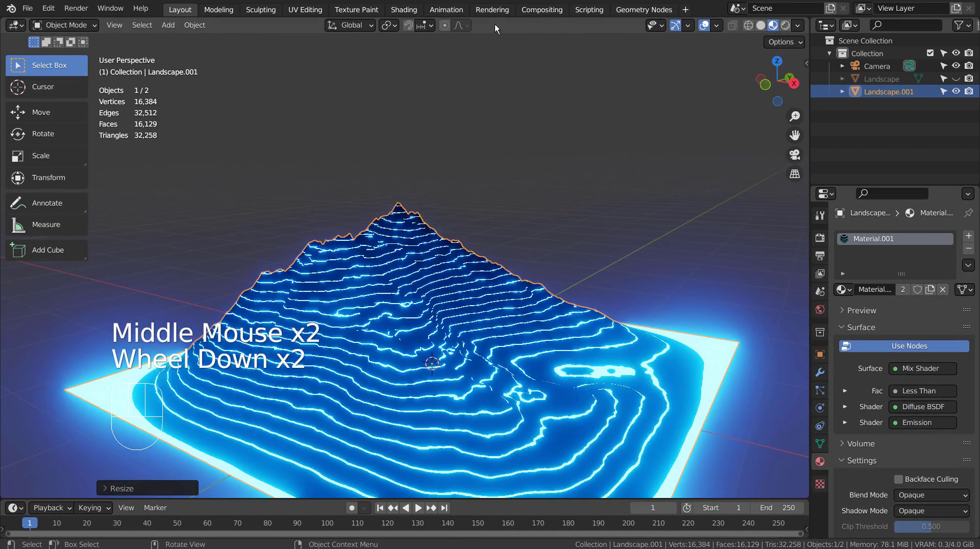
Switch to the Shading workspace, look down on the landscape, and bring the Less Than node into view
left_click(403, 11)
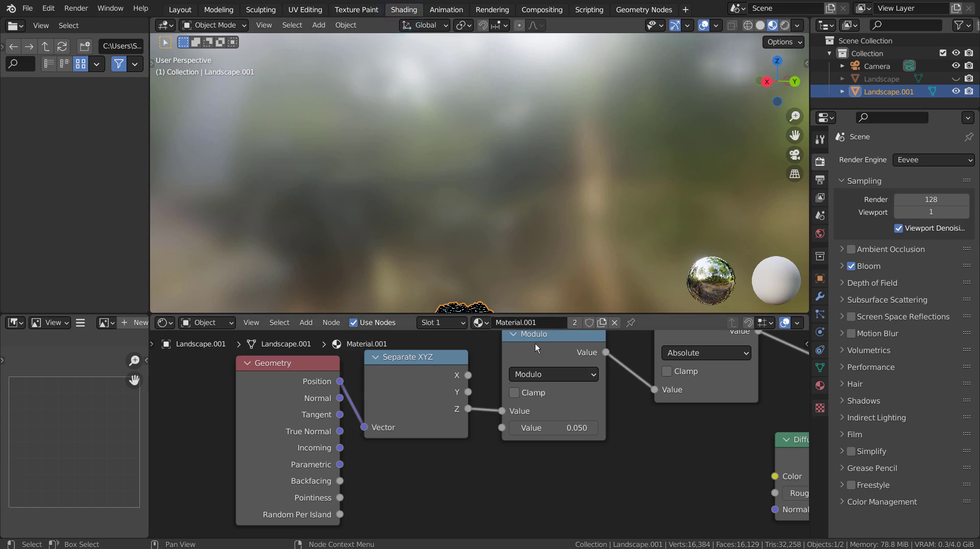
middle_click_drag(539, 234, 535, 158)
scroll(560, 198, "up", 4)
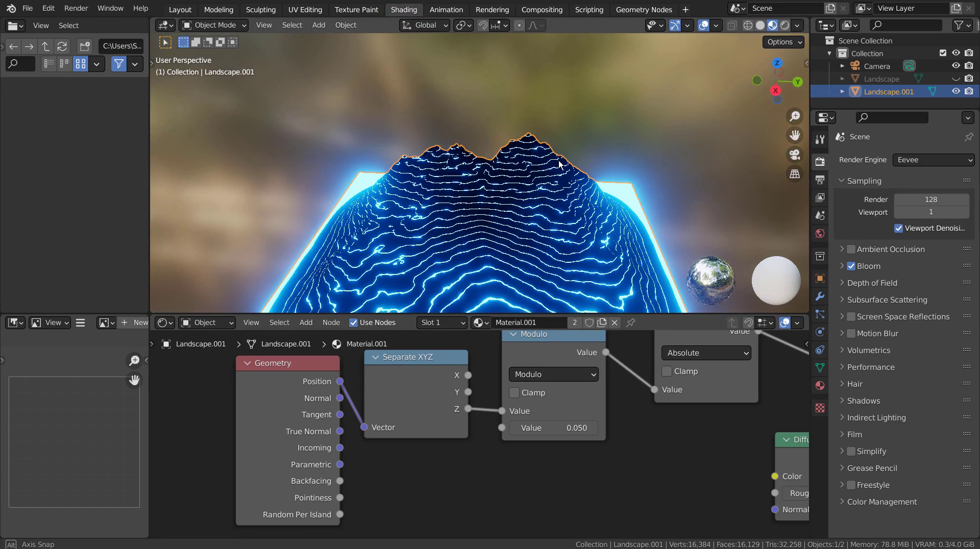
middle_click_drag(560, 198, 559, 178)
middle_click_drag(664, 475, 473, 496)
middle_click_drag(711, 437, 569, 461)
Test a wider Less Than threshold, undo back to 0.005, then try 0.003
left_click_drag(542, 439, 557, 438)
key("ctrl+z")
left_click(543, 436)
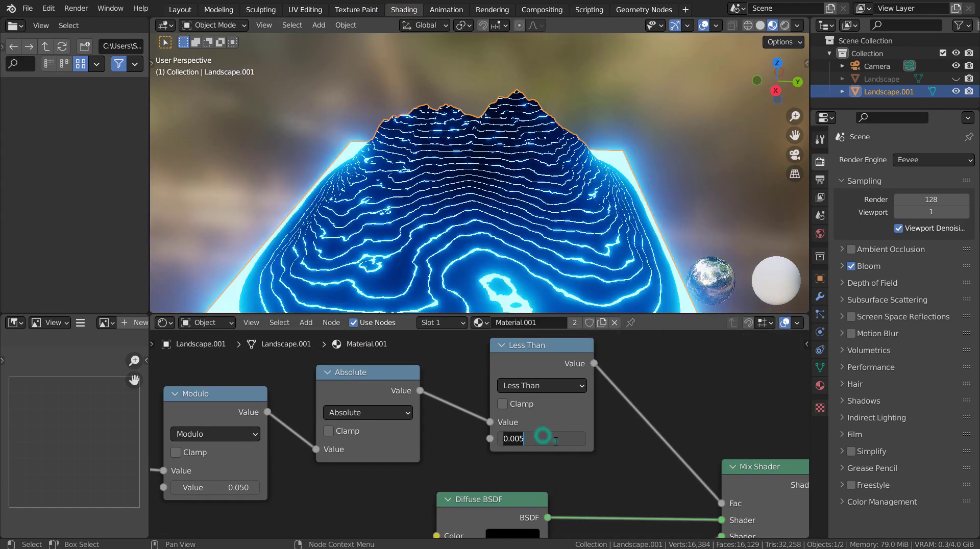
left_click(556, 440)
key("BackSpace")
type("3")
key("Return")
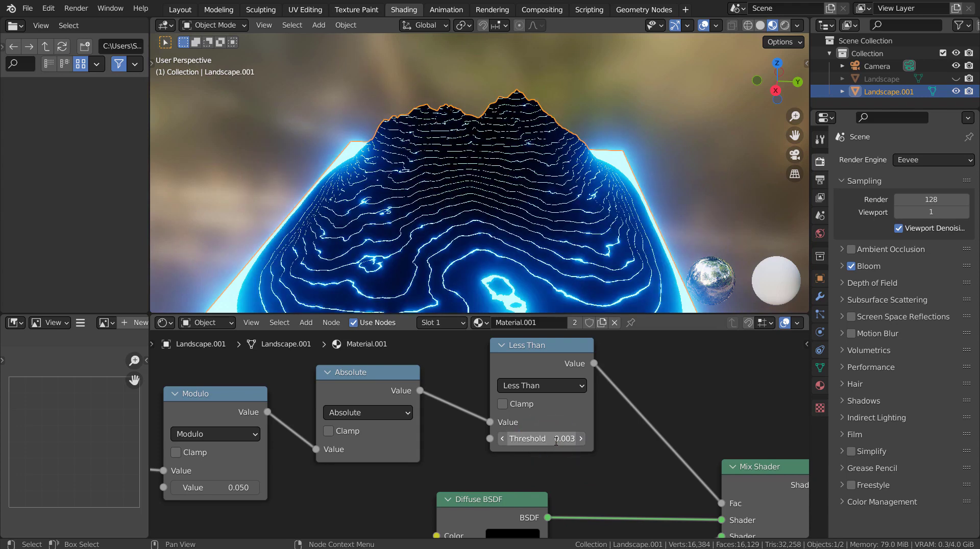
Set the Less Than threshold to 0.010
left_click(556, 440)
left_click(536, 434)
key("BackSpace")
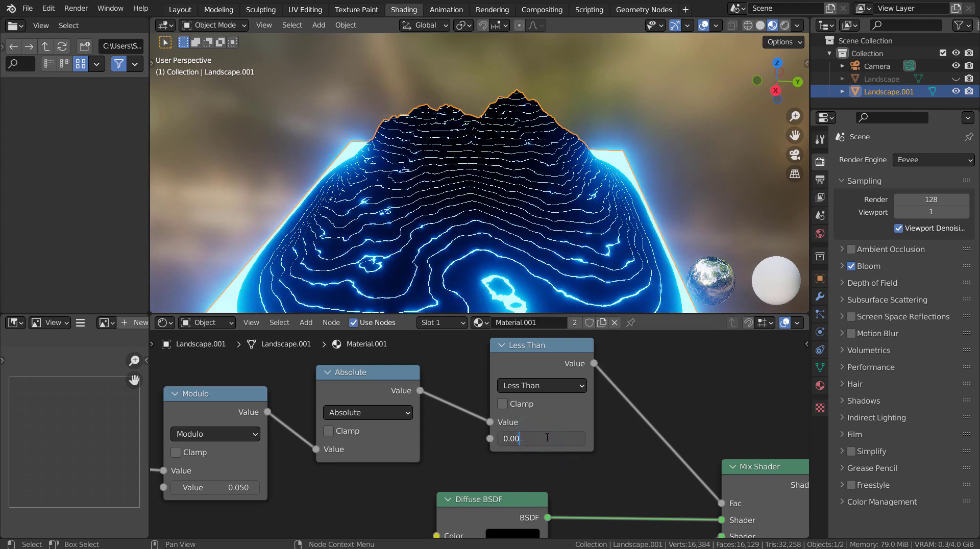
type("1")
key("Return")
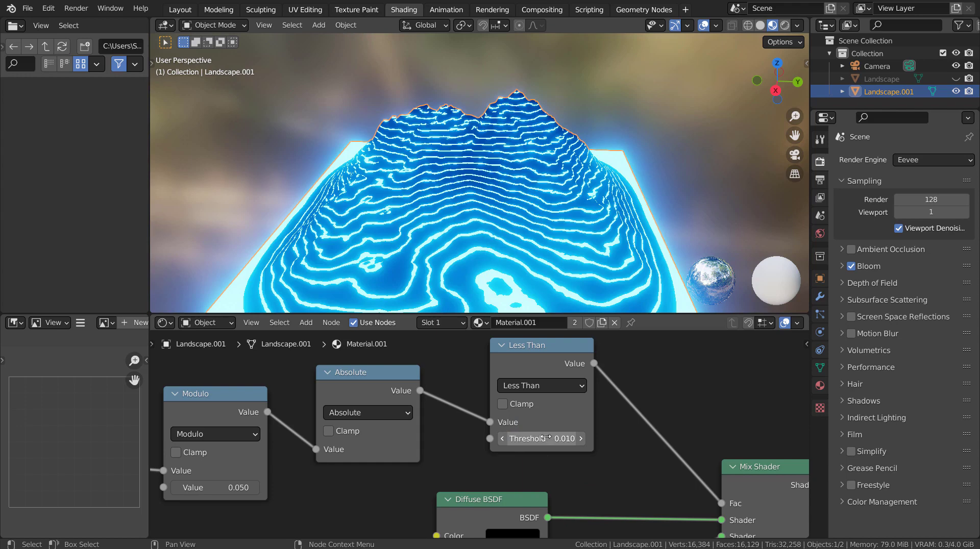
Try Modulo contour spacings of 0.03 and then 0.02
middle_click_drag(211, 488, 531, 456)
left_click(531, 456)
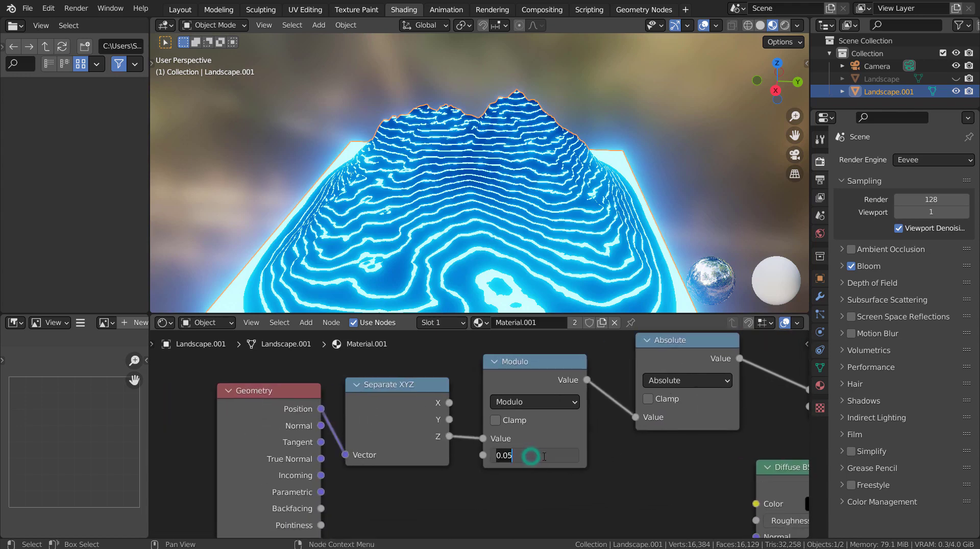
type("0.03")
key("Return")
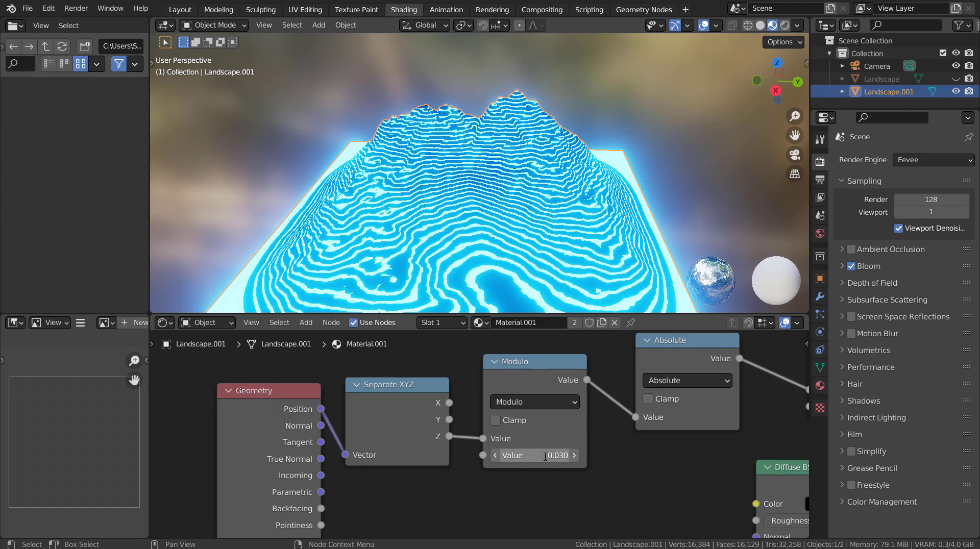
left_click(545, 456)
type("0.02")
key("Return")
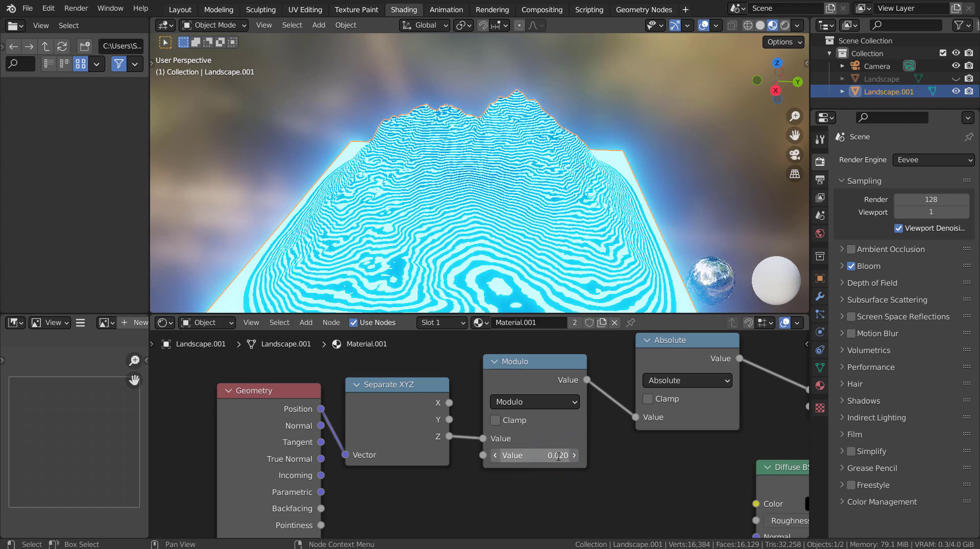
Try Modulo spacings of 0.01 and then 0.08
left_click(559, 456)
left_click(548, 454)
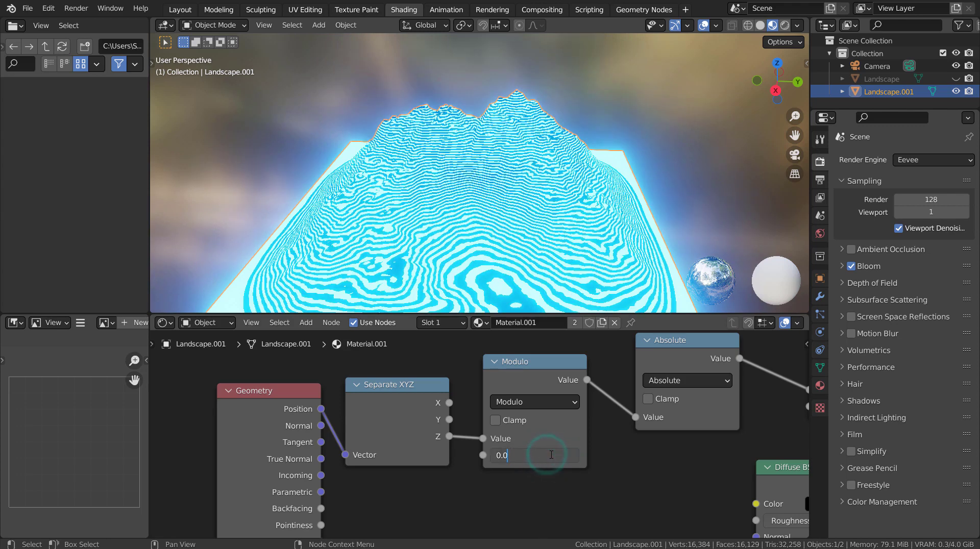
type("1")
key("Return")
left_click(551, 455)
left_click(547, 455)
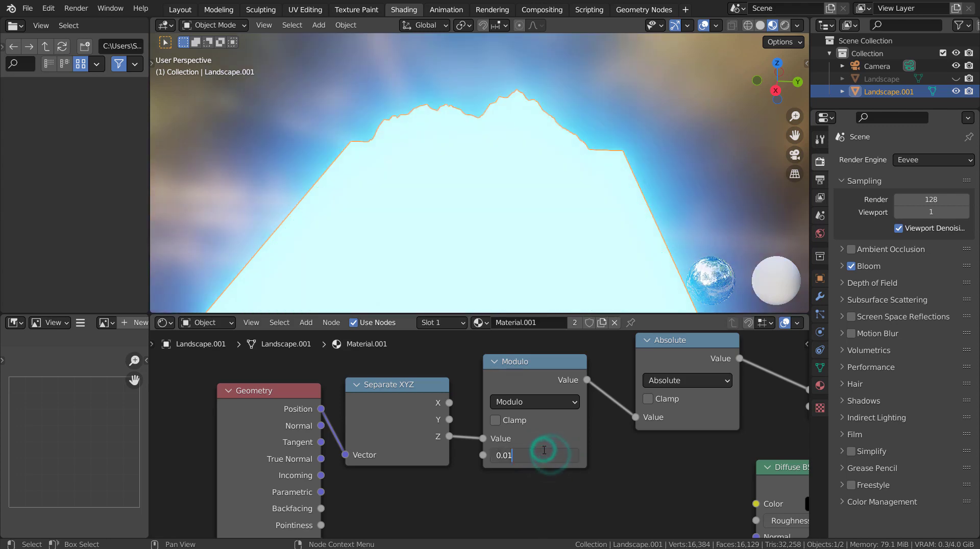
key("BackSpace")
type("8")
key("Return")
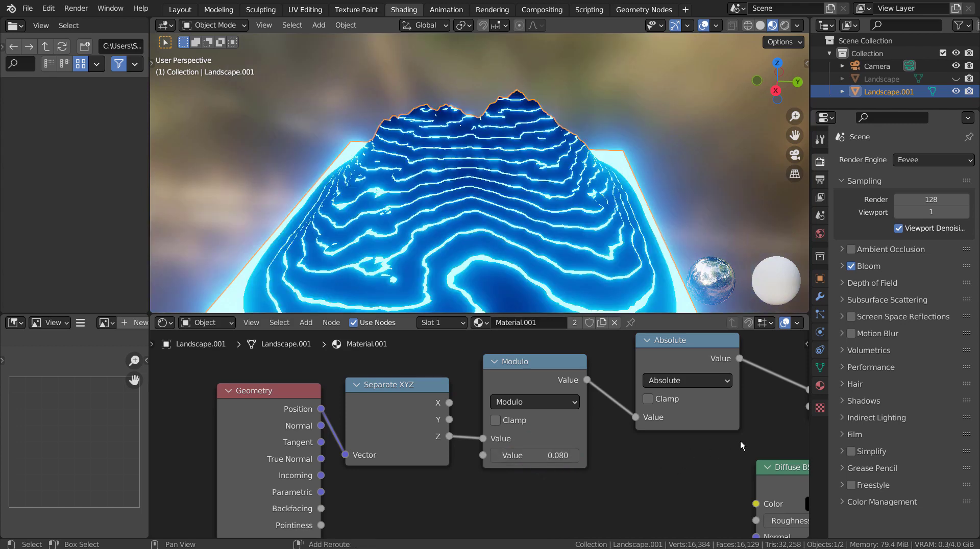
Set the Less Than node's threshold to 0.005
middle_click_drag(741, 441, 480, 450)
left_click(540, 435)
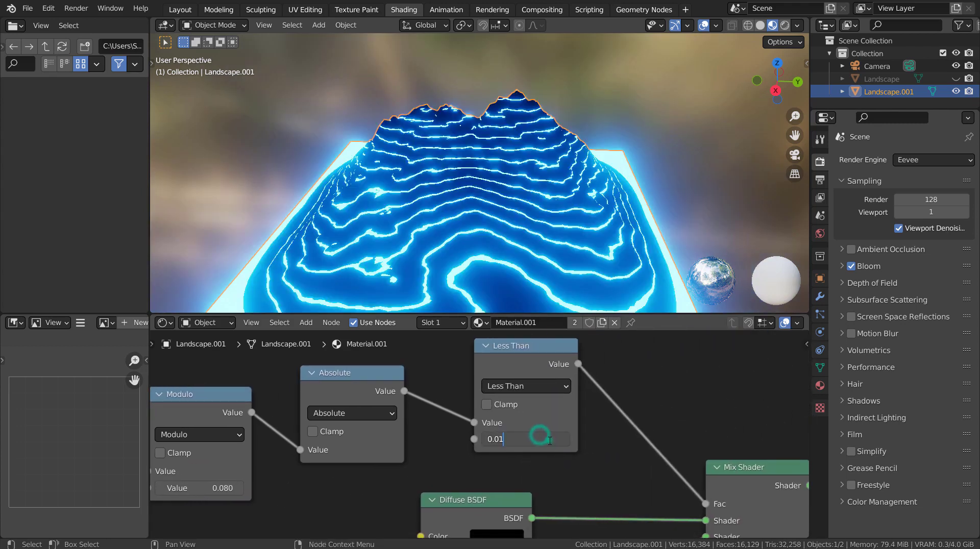
type("0.005")
key("Return")
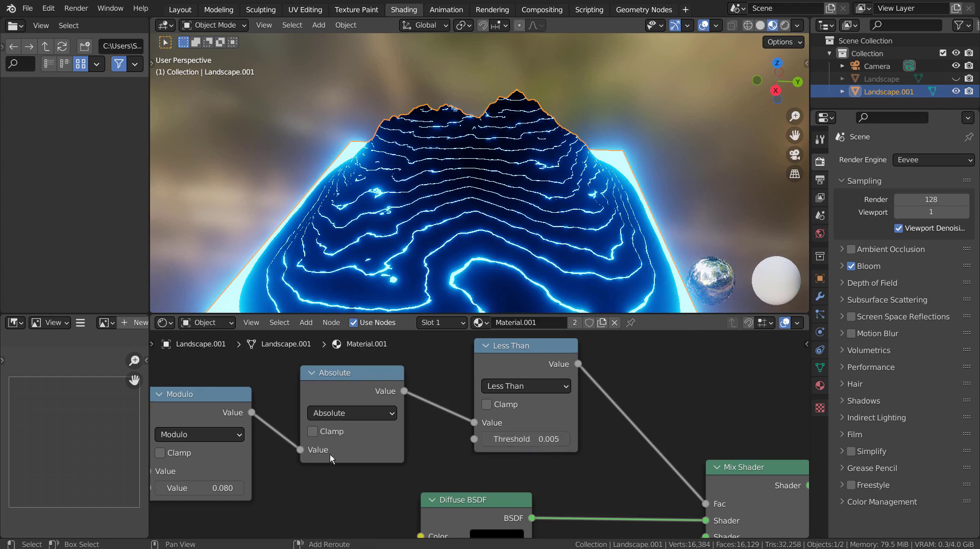
Set Modulo to 0.01 and view the dense contour stripes from above
middle_click_drag(242, 475, 460, 466)
left_click(408, 474)
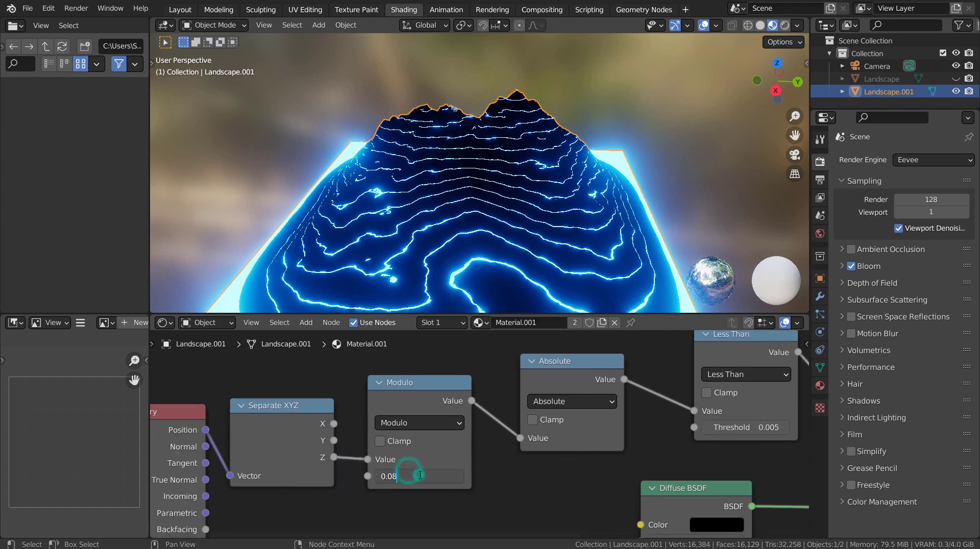
type("0.01")
key("Return")
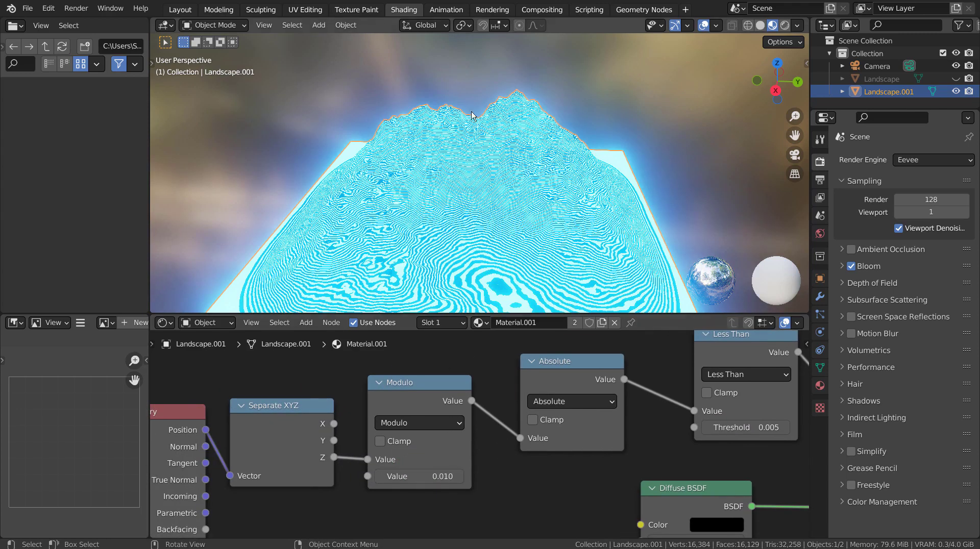
middle_click_drag(572, 102, 409, 338)
Try Modulo 0.005, then settle on 0.05 and orbit around the mountain
left_click(429, 476)
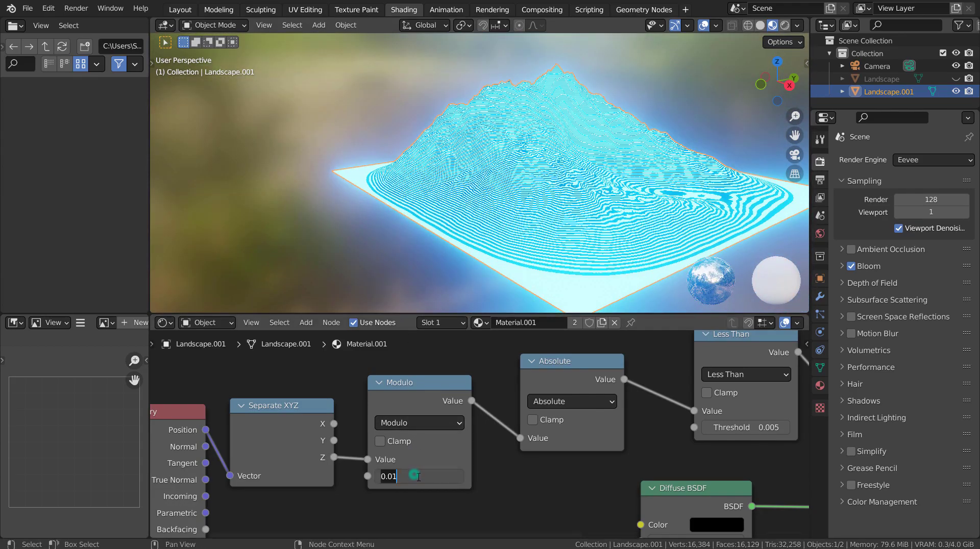
type("0.005")
key("Return")
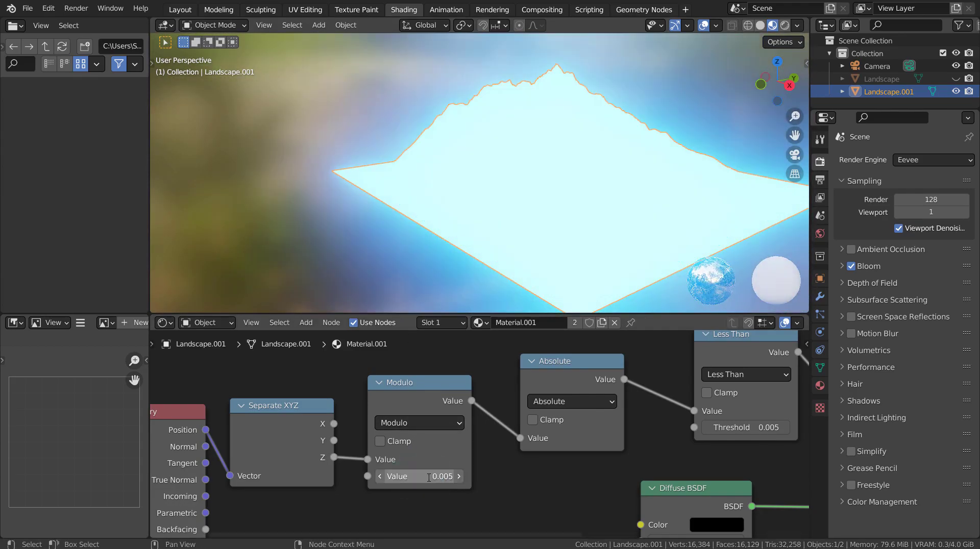
left_click(429, 477)
type("0.05")
key("Return")
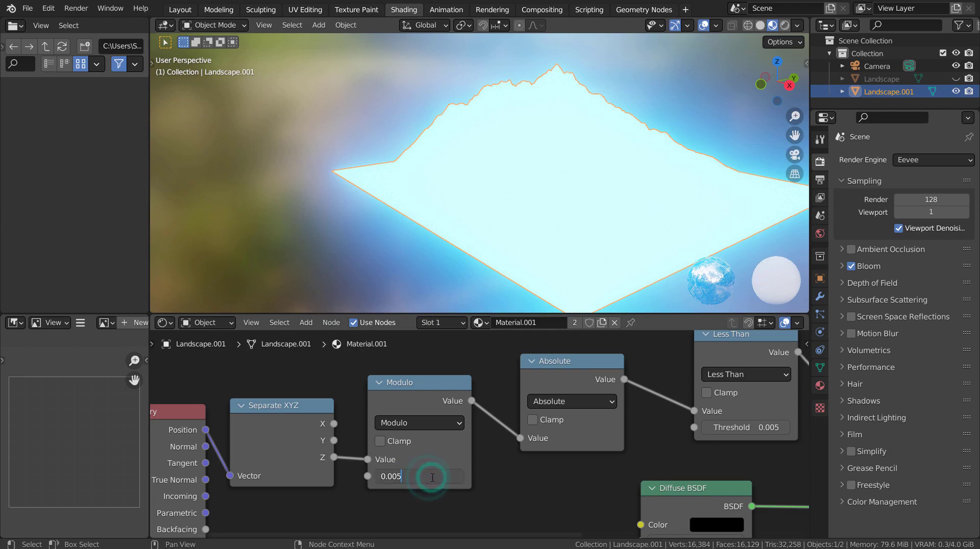
middle_click_drag(428, 190, 444, 187)
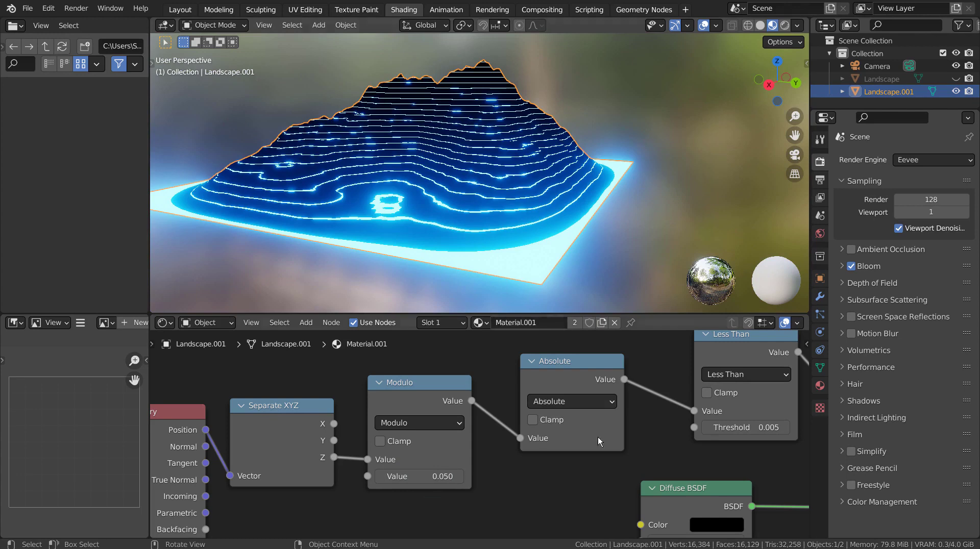
scroll(593, 484, "down", 3)
middle_click_drag(729, 467, 633, 442)
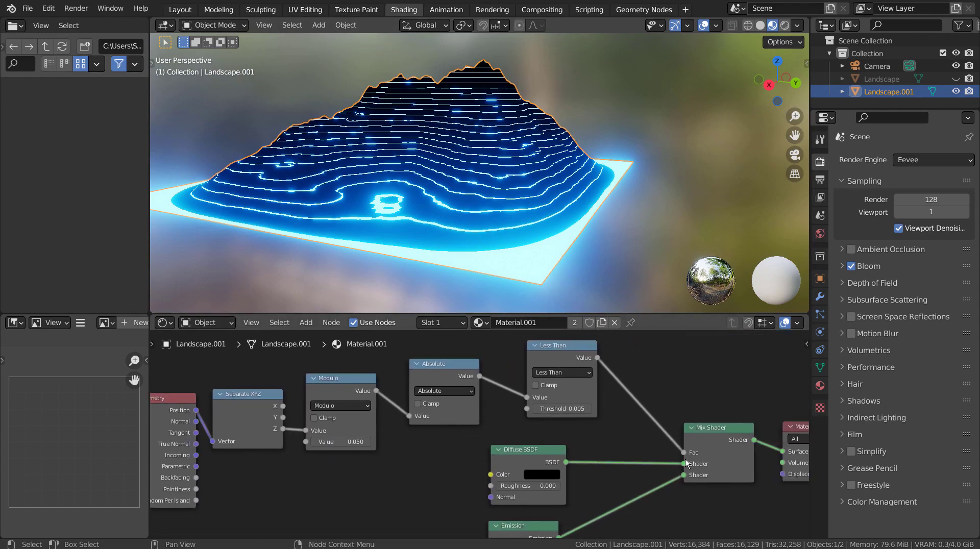
left_click_drag(681, 452, 655, 436)
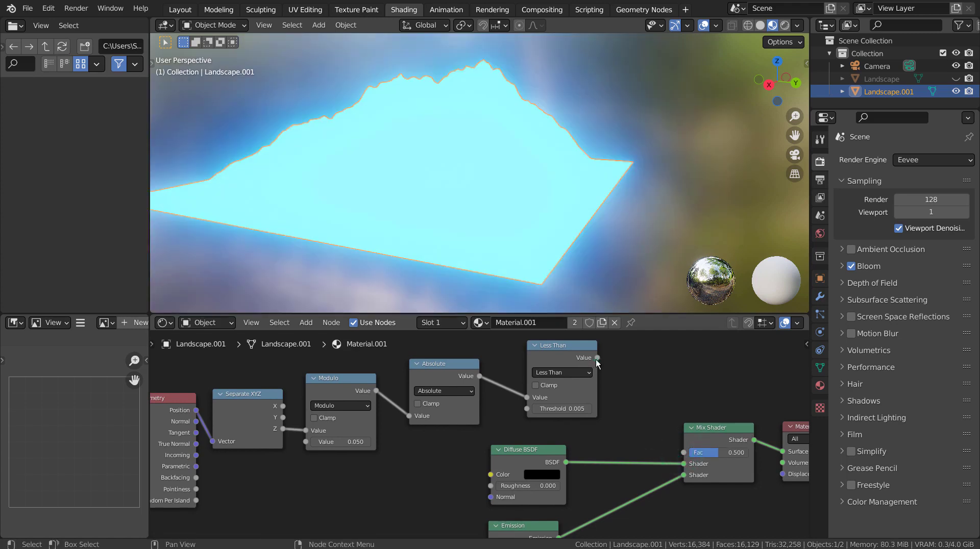
left_click_drag(597, 359, 684, 453)
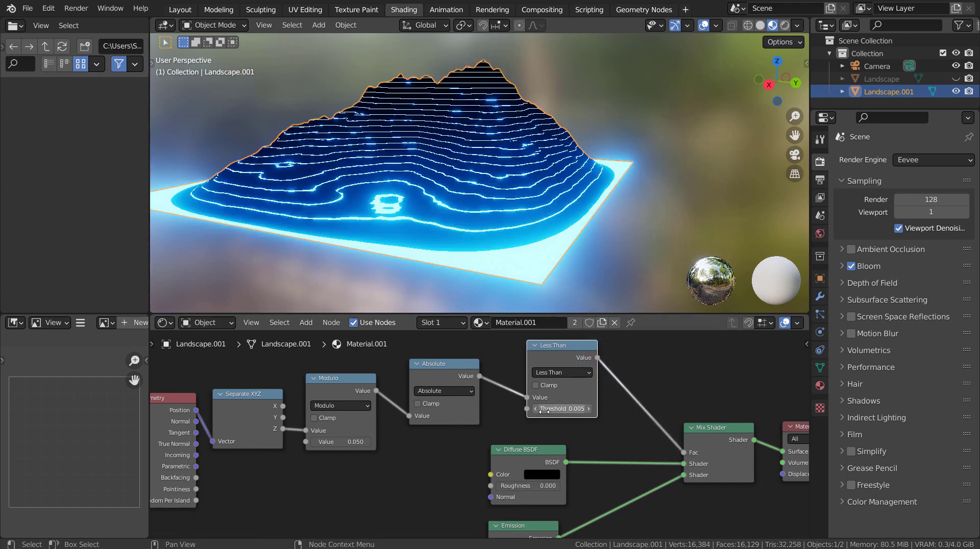
left_click_drag(529, 398, 504, 415)
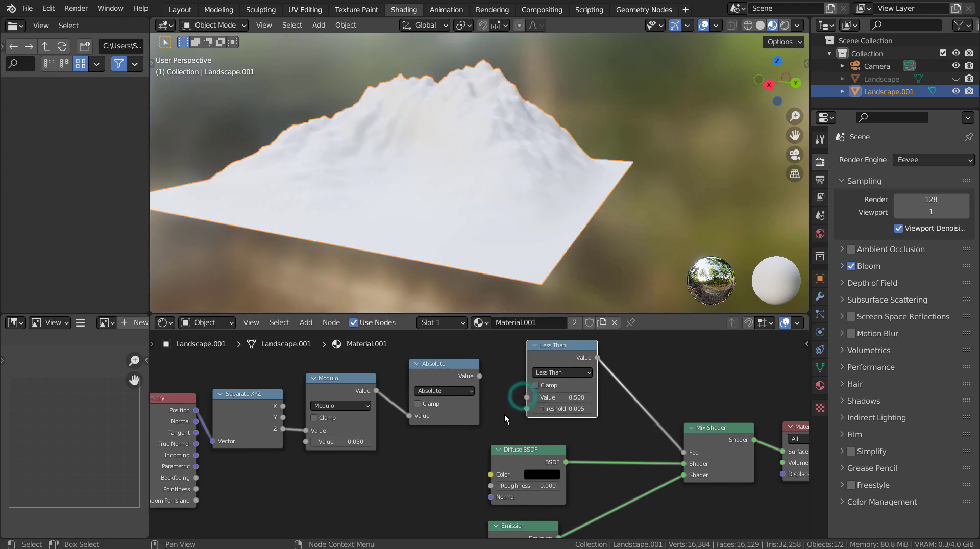
left_click_drag(477, 376, 527, 397)
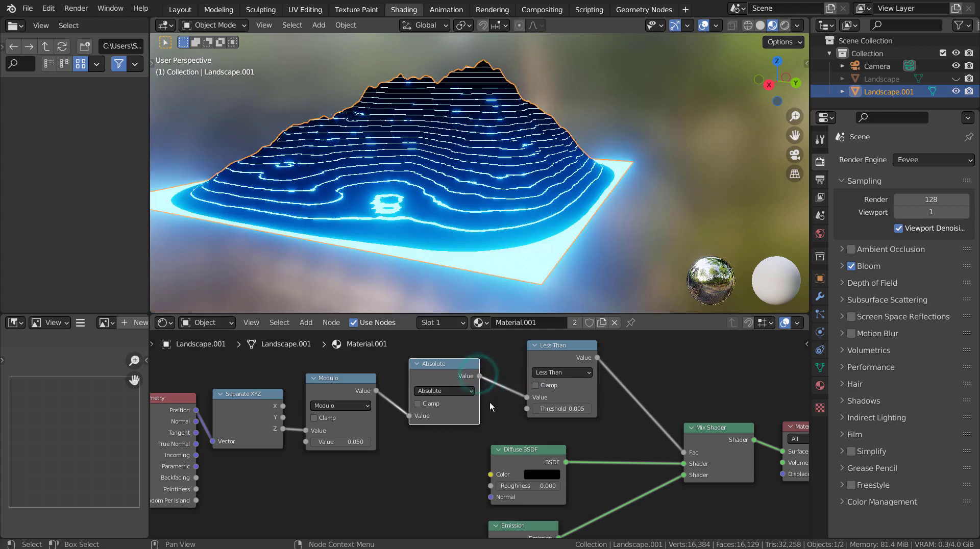
left_click_drag(405, 416, 403, 428)
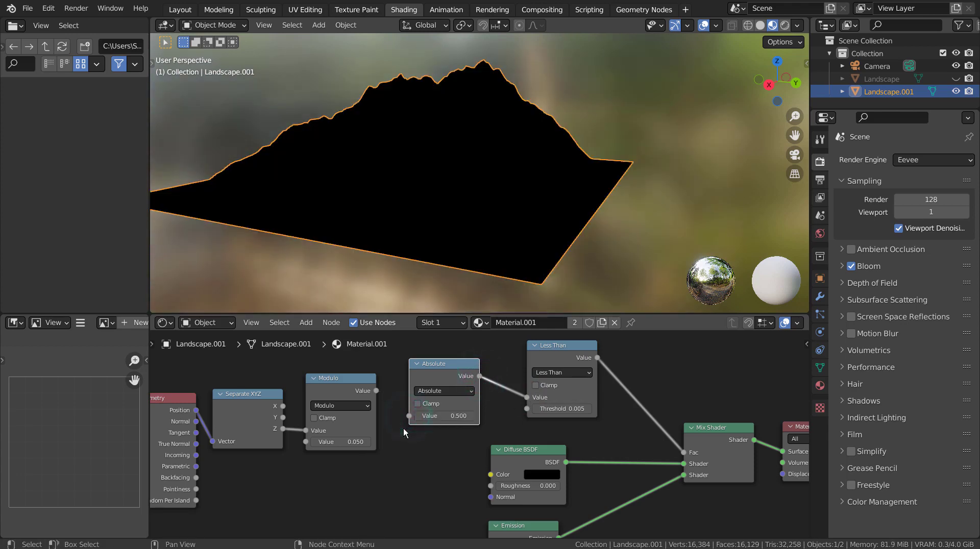
left_click_drag(376, 391, 403, 417)
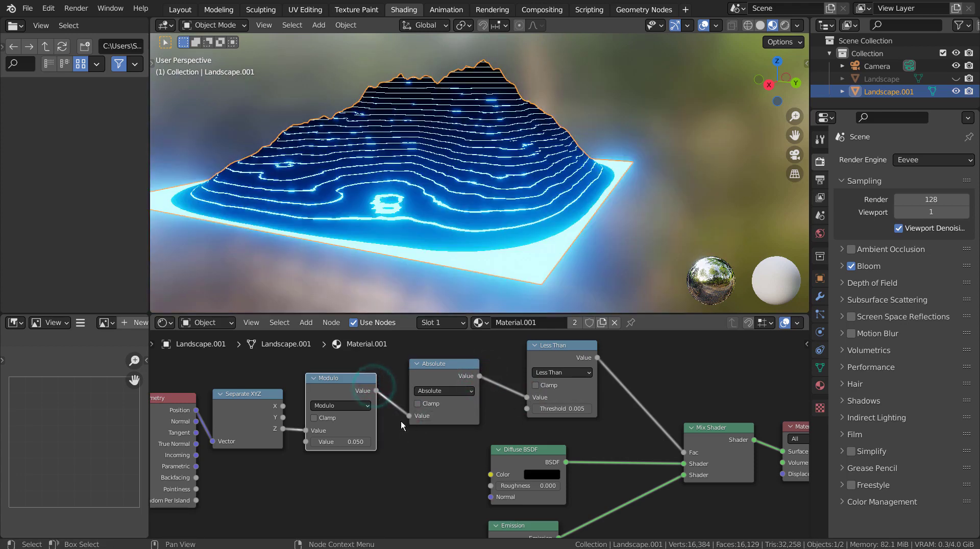
mouse_move(306, 431)
left_mouse_down()
mouse_move(298, 454)
mouse_move(310, 432)
left_mouse_up()
middle_click_drag(278, 402, 476, 401)
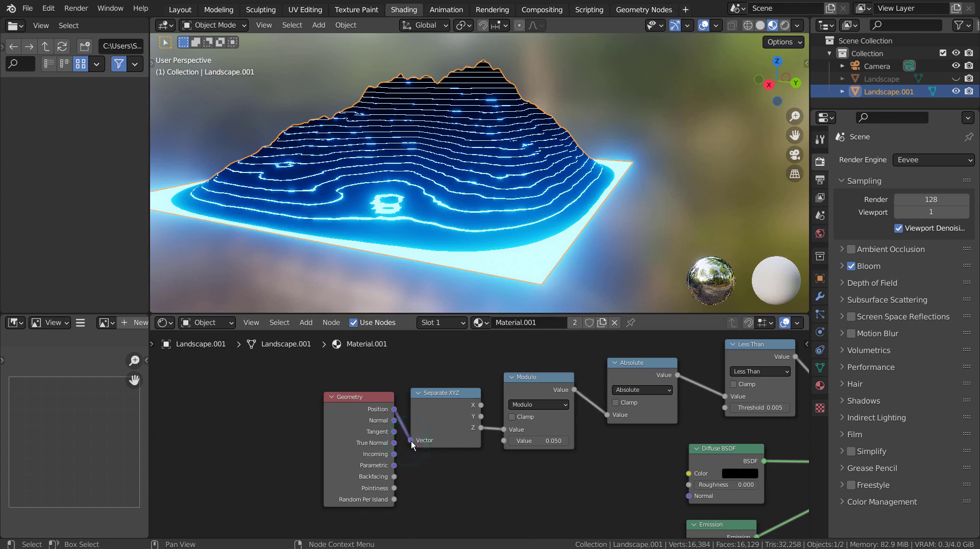
left_click_drag(410, 441, 410, 495)
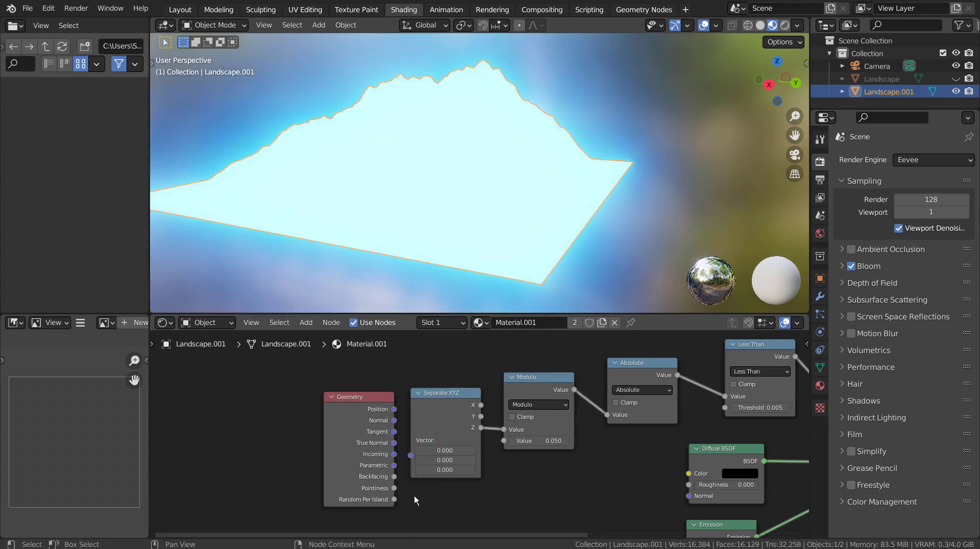
key("ctrl+z")
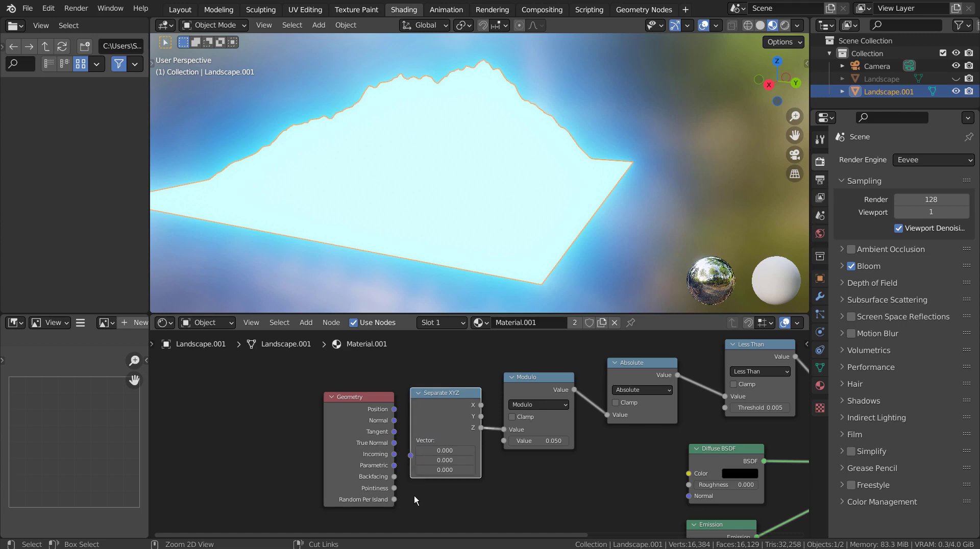